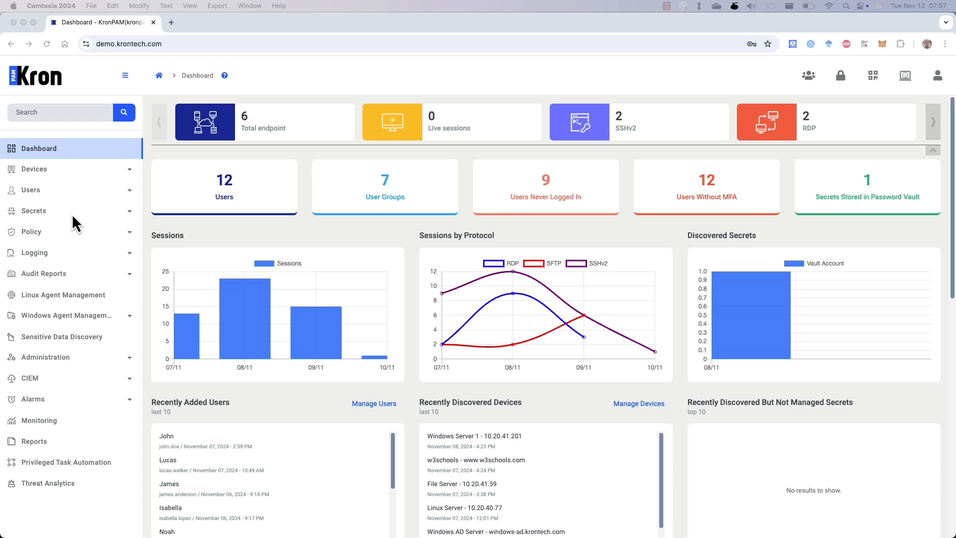
- Start a new device group named 'Network Devices' with description 'Routers and Switches'
left_click(84, 169)
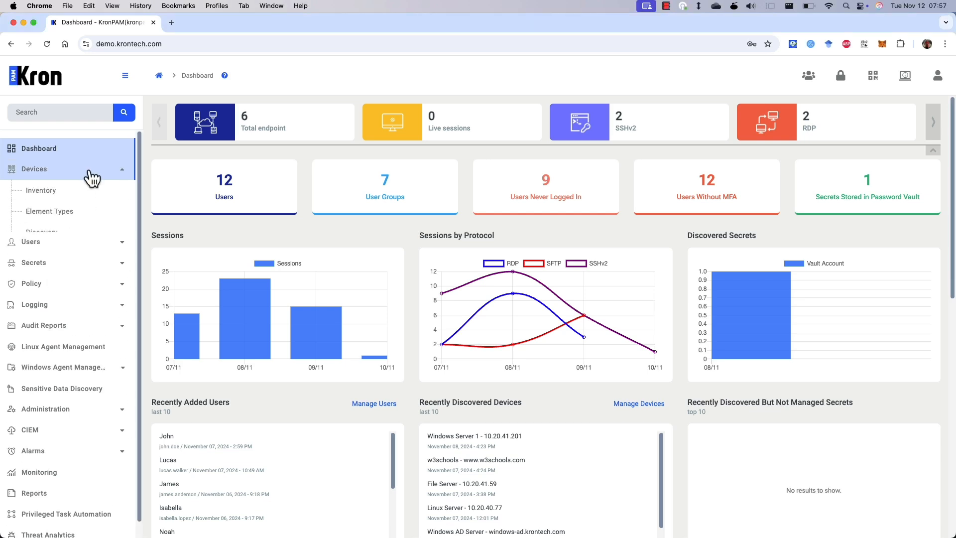
left_click(95, 201)
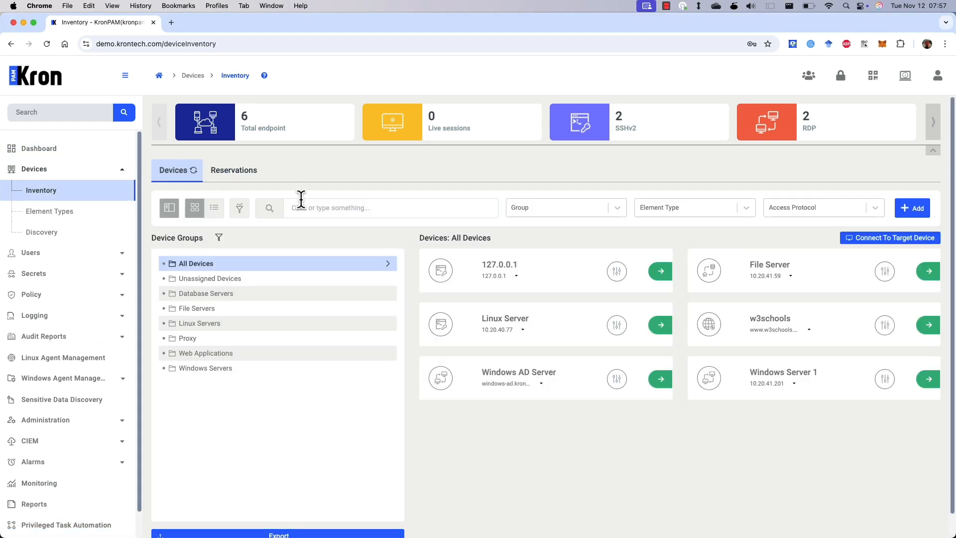
left_click(917, 209)
left_click(496, 302)
left_click(446, 269)
type("Network Devices")
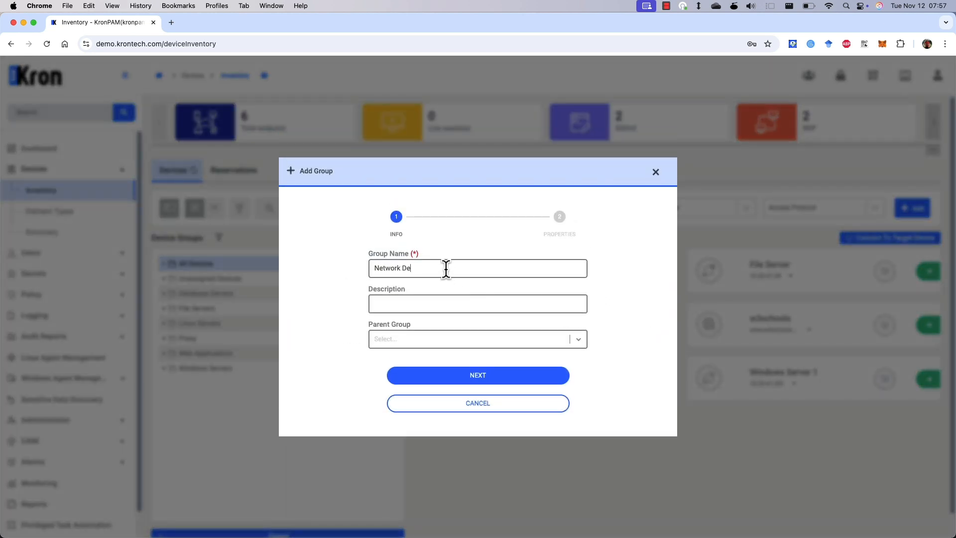
left_click(424, 304)
type("Routers and Switches")
- Leave the parent group unset, enter the TACACS+ key and enable password, and save the group
left_click(398, 339)
left_click(530, 333)
left_click(528, 377)
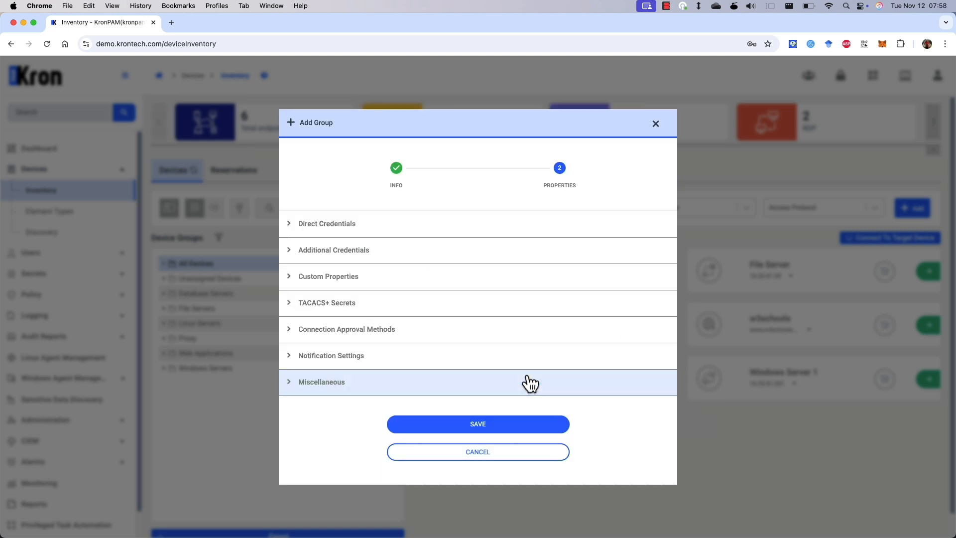
left_click(426, 303)
left_click(426, 303)
type("••")
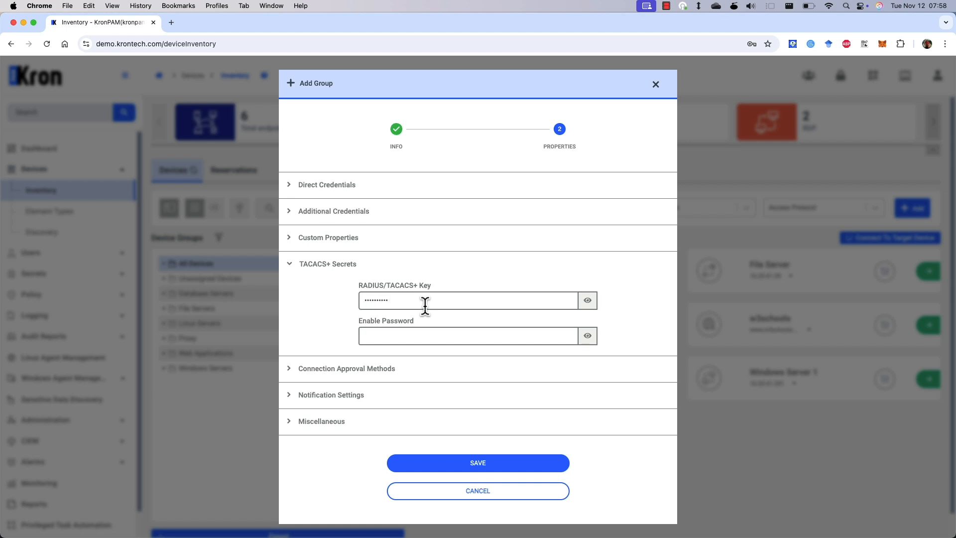
left_click(423, 335)
type("••••••••")
left_click(464, 465)
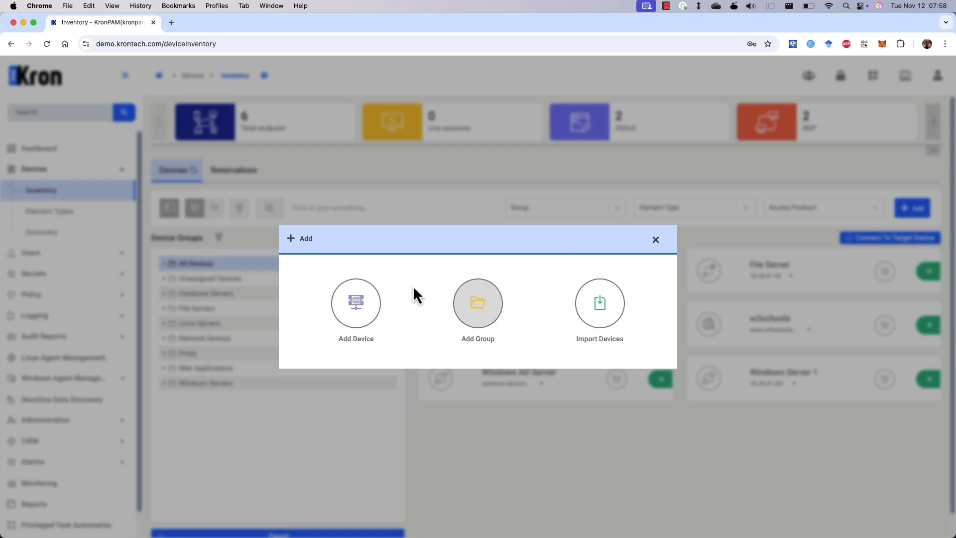
- Enter device 10.20.41.102 named 'Cisco Router' with SSHv2 access and Cisco IOS Router element type
left_click(357, 299)
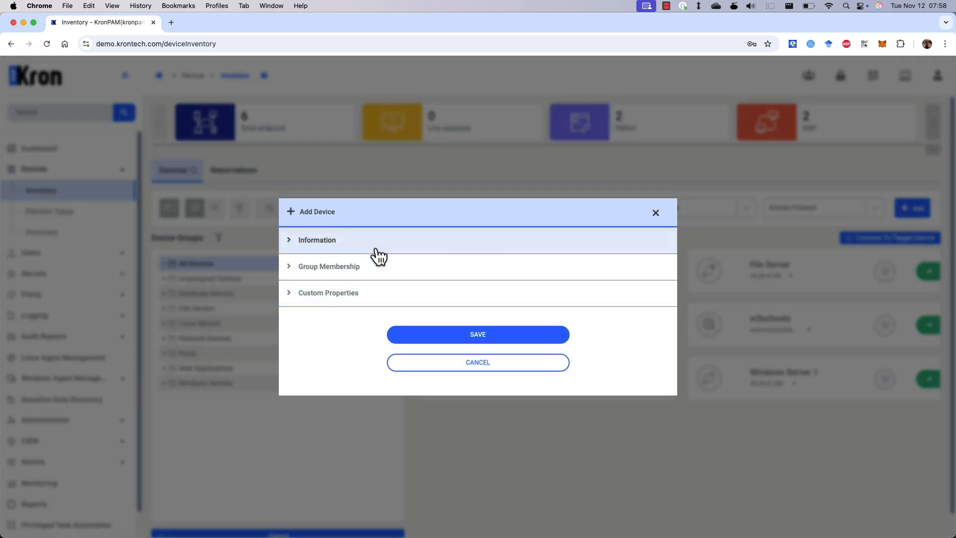
left_click(377, 249)
left_click(429, 163)
type("10.20.41.102")
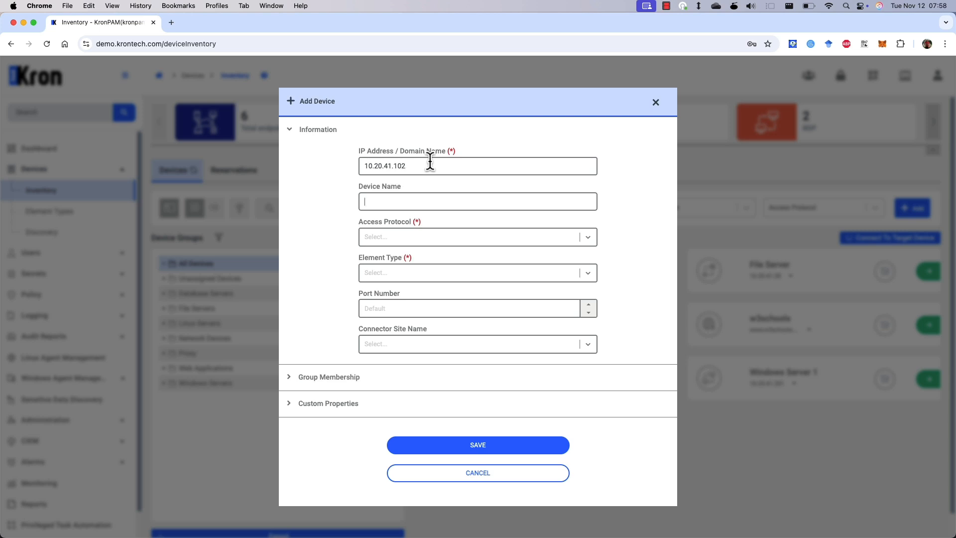
key("Tab")
type("Cisco Route")
key("Tab")
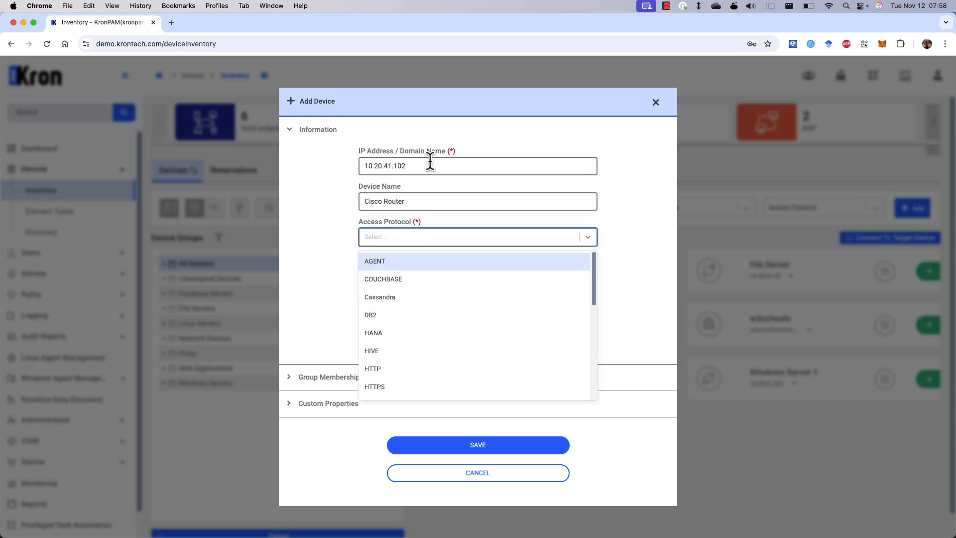
type("ssh")
left_click(388, 261)
left_click(405, 265)
type("Cisco")
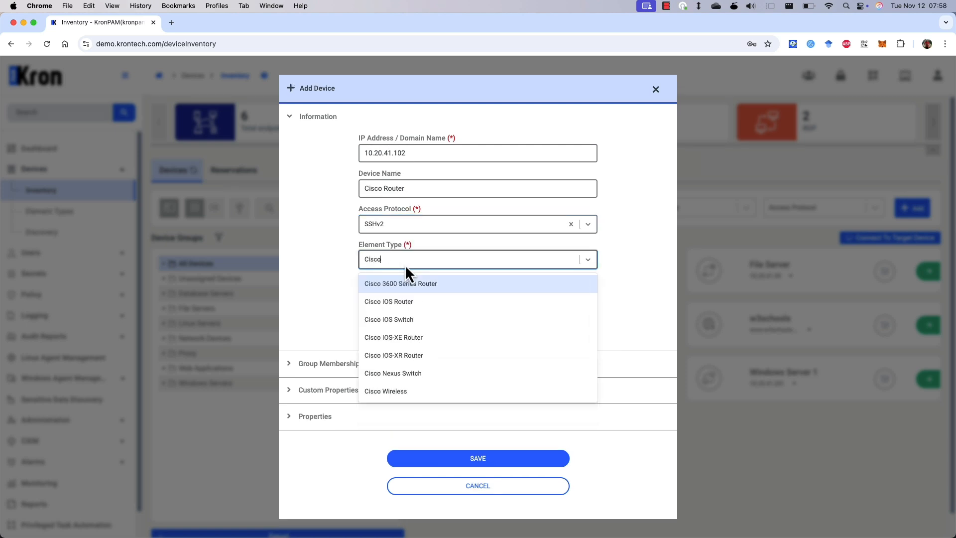
left_click(411, 301)
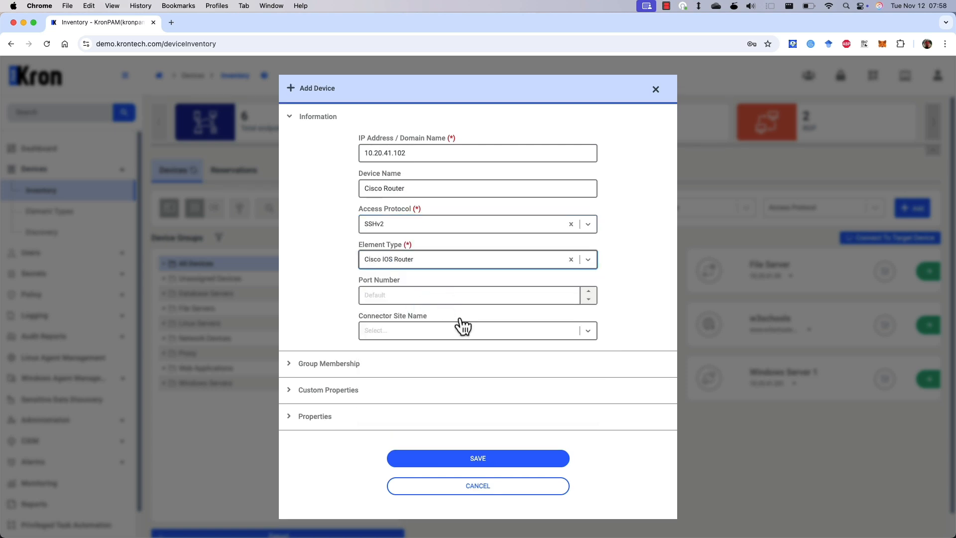
- Put the device in the Network Devices group, save it and dismiss the confirmation
left_click(464, 373)
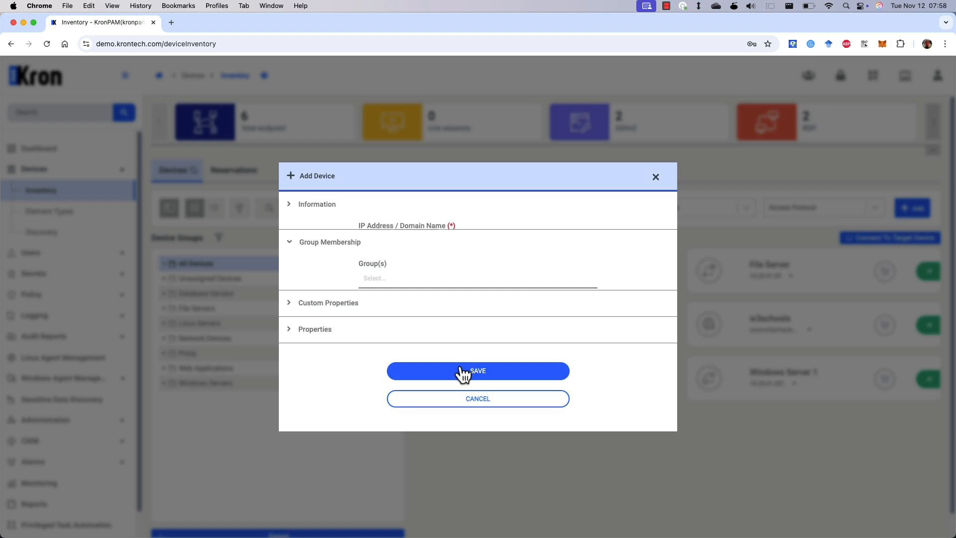
left_click(411, 274)
type("Netwo")
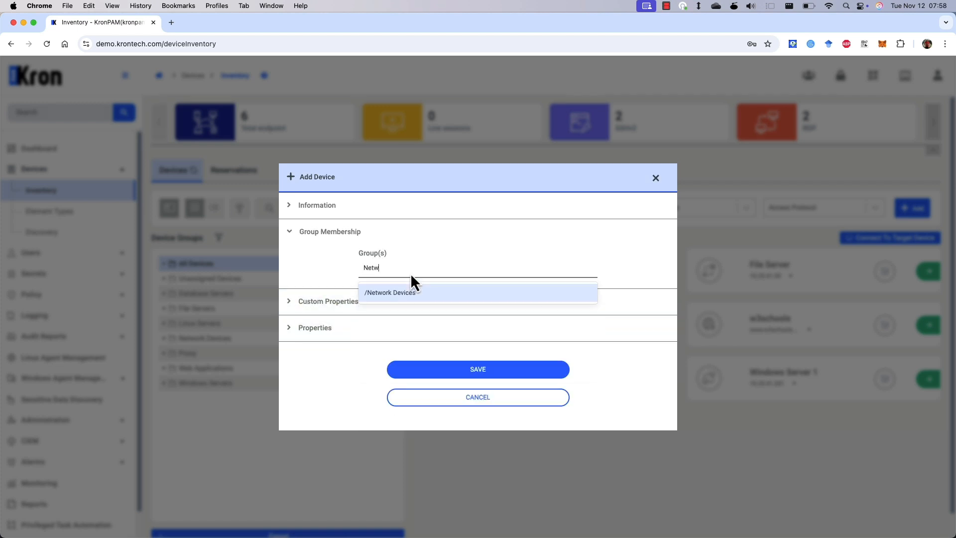
left_click(417, 293)
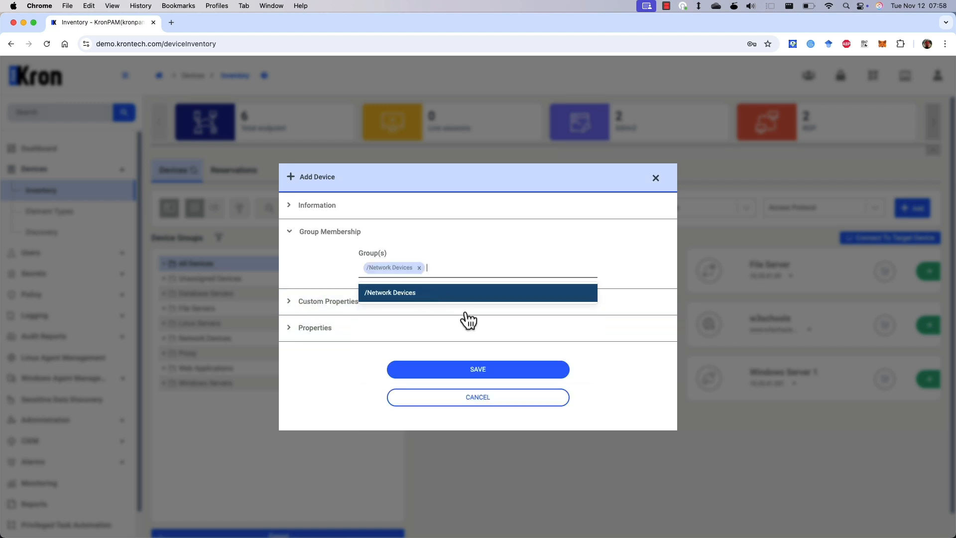
left_click(481, 374)
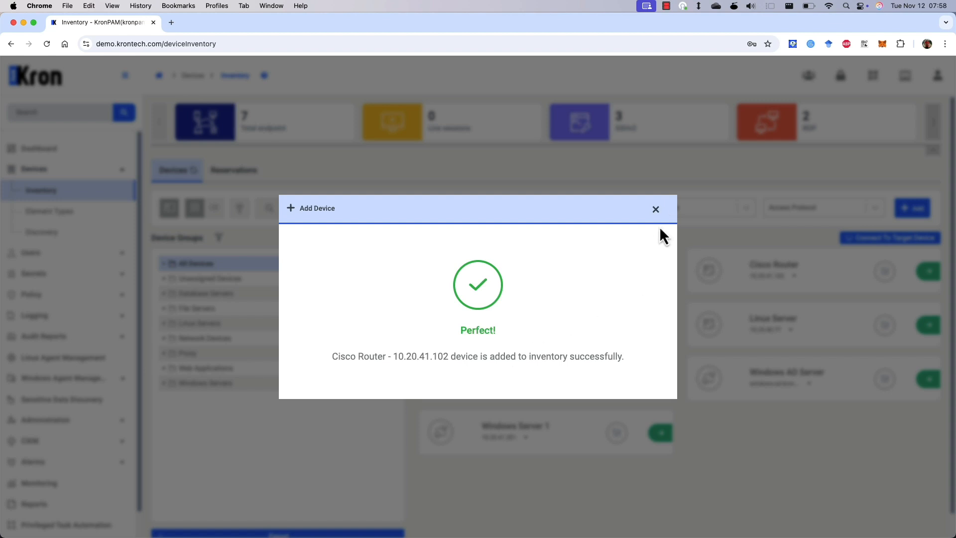
left_click(656, 209)
- Open the Network Admins user group for editing from the Users page
left_click(657, 240)
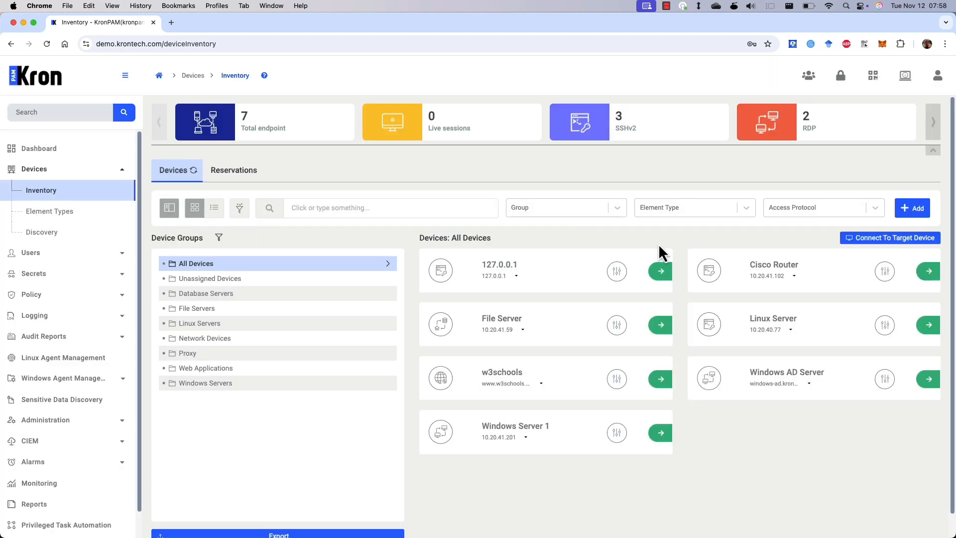
left_click(114, 171)
left_click(112, 194)
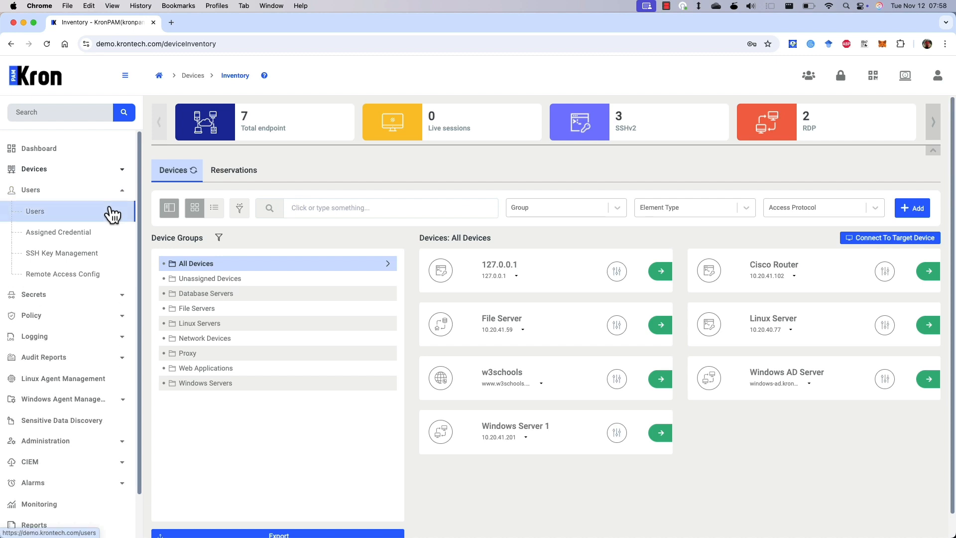
left_click(112, 214)
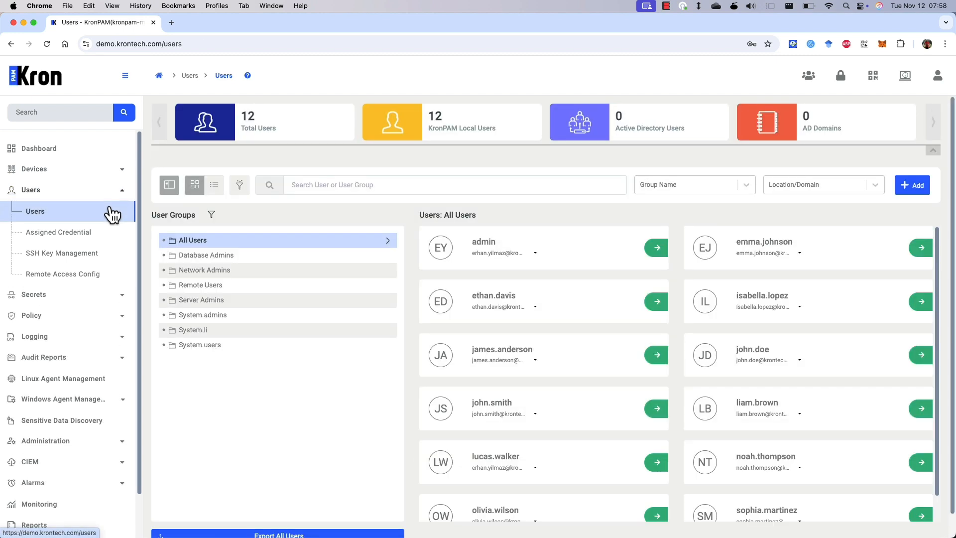
left_click(311, 272)
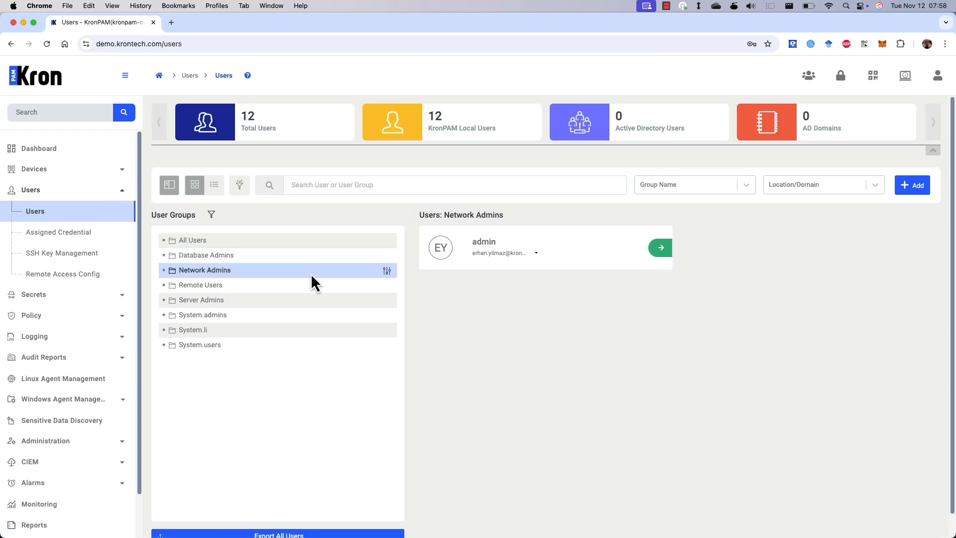
left_click(387, 271)
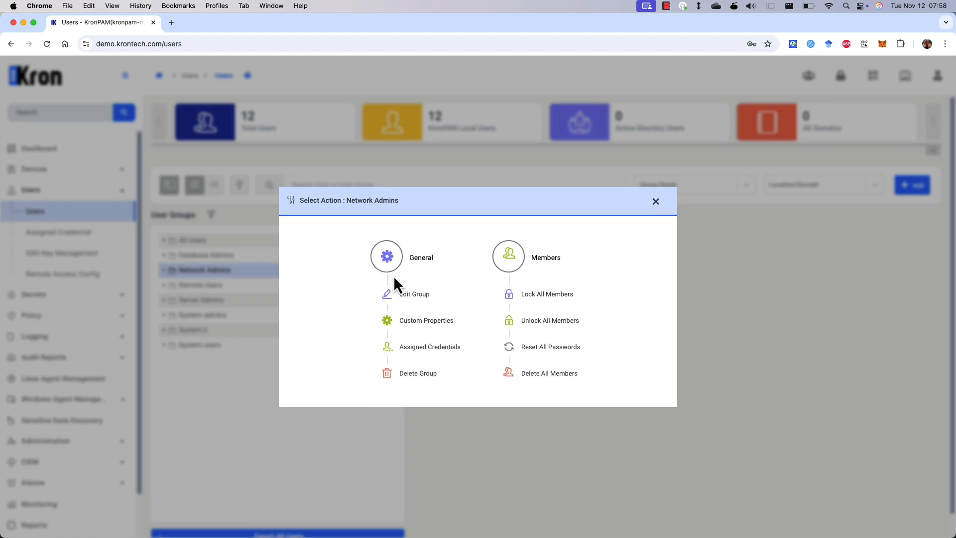
left_click(408, 290)
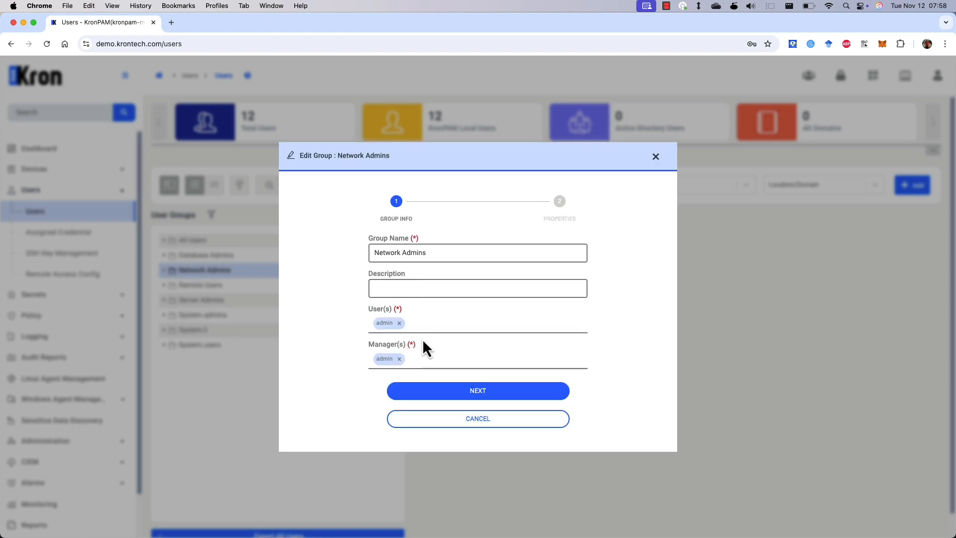
- Add the searched user as a new member of the Network Admins group
left_click(428, 326)
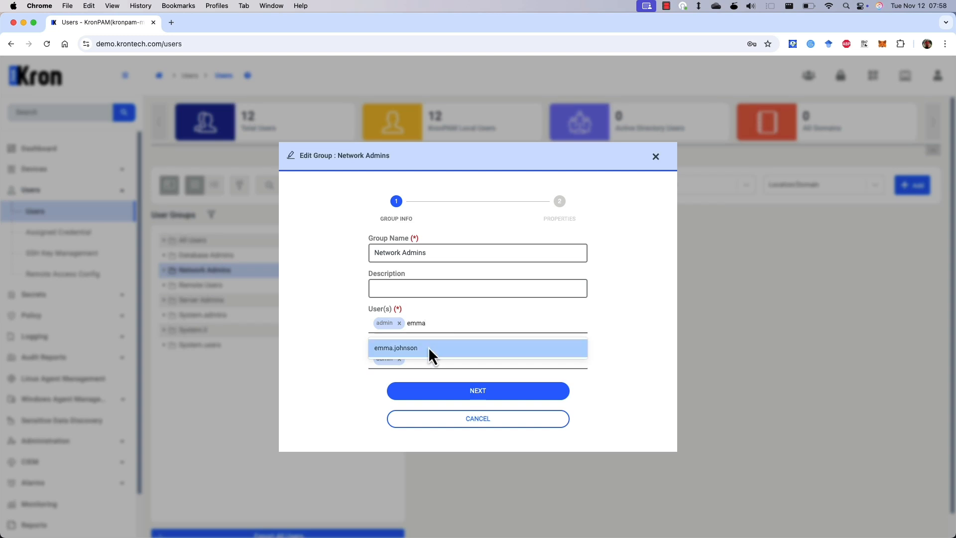
left_click(428, 347)
left_click(636, 326)
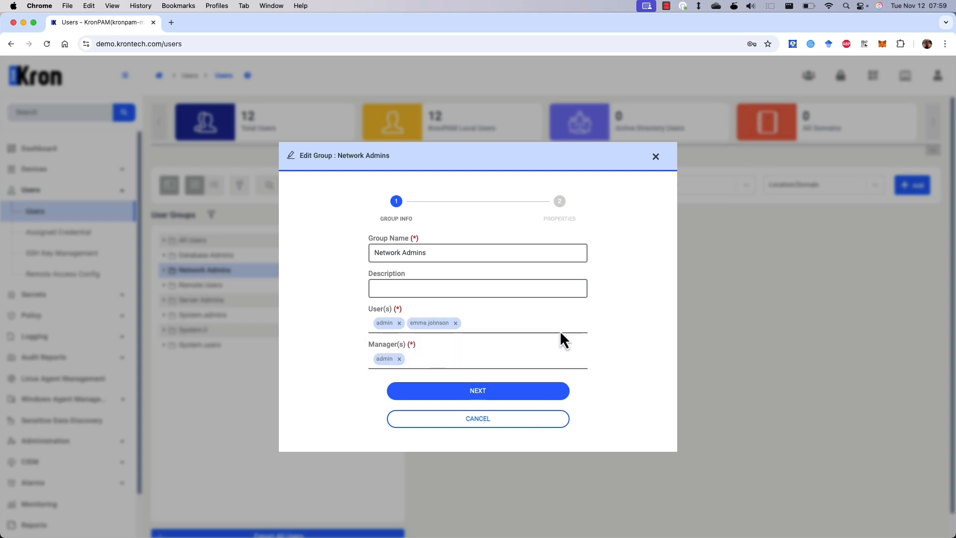
left_click(521, 326)
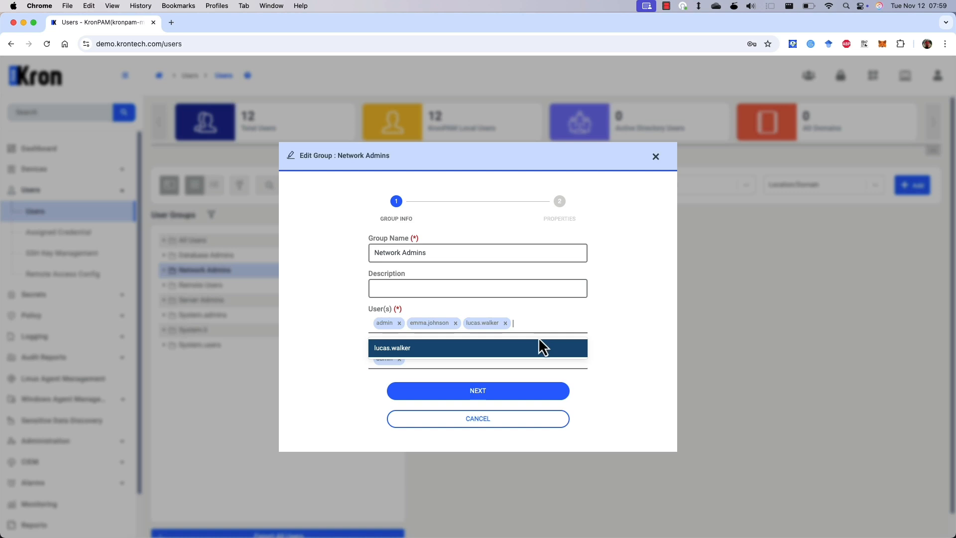
left_click(540, 346)
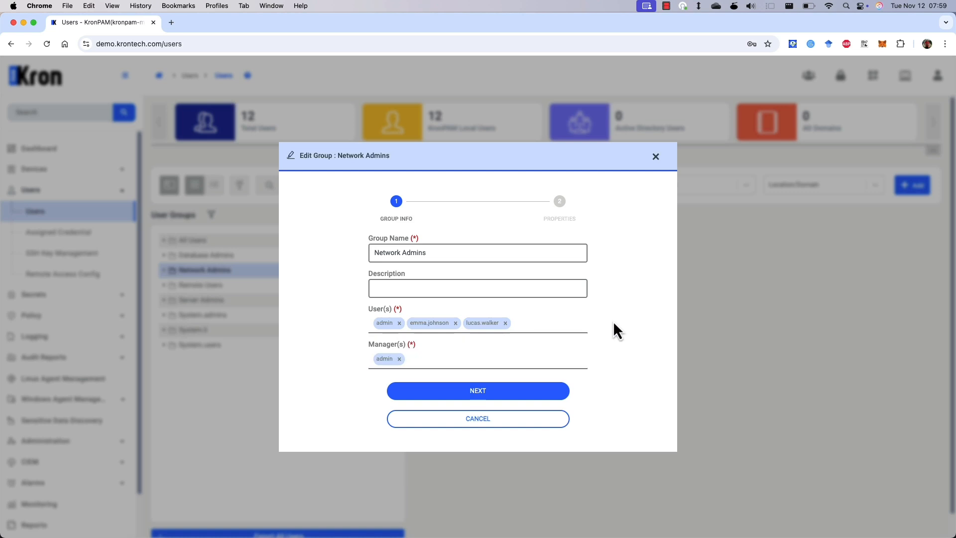
- Turn on TACACS+ Allow Direct Access for the group and save the changes
left_click(502, 393)
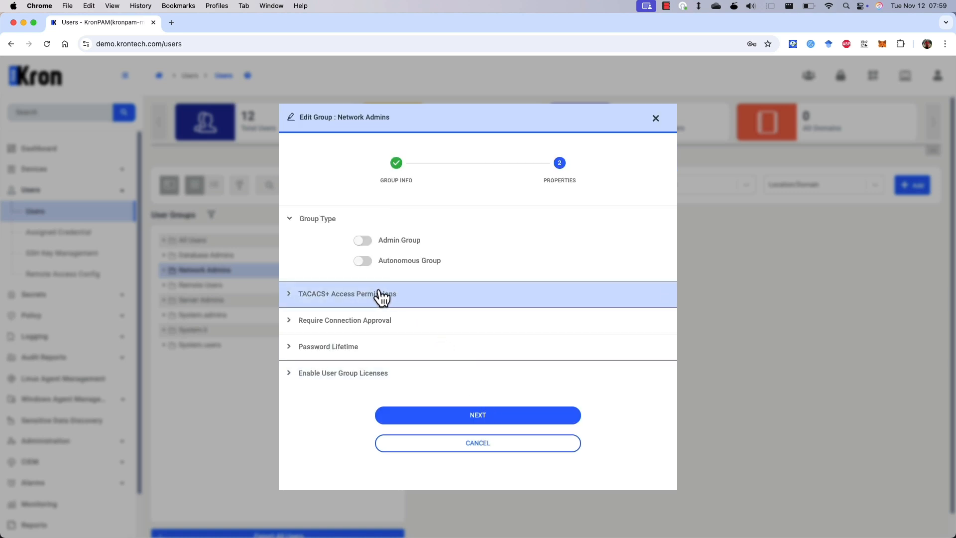
left_click(381, 295)
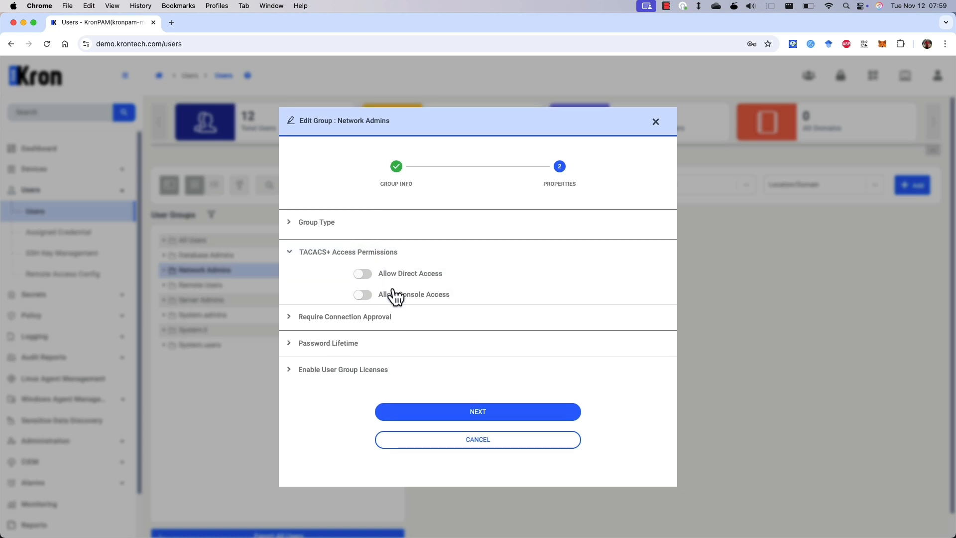
left_click(370, 269)
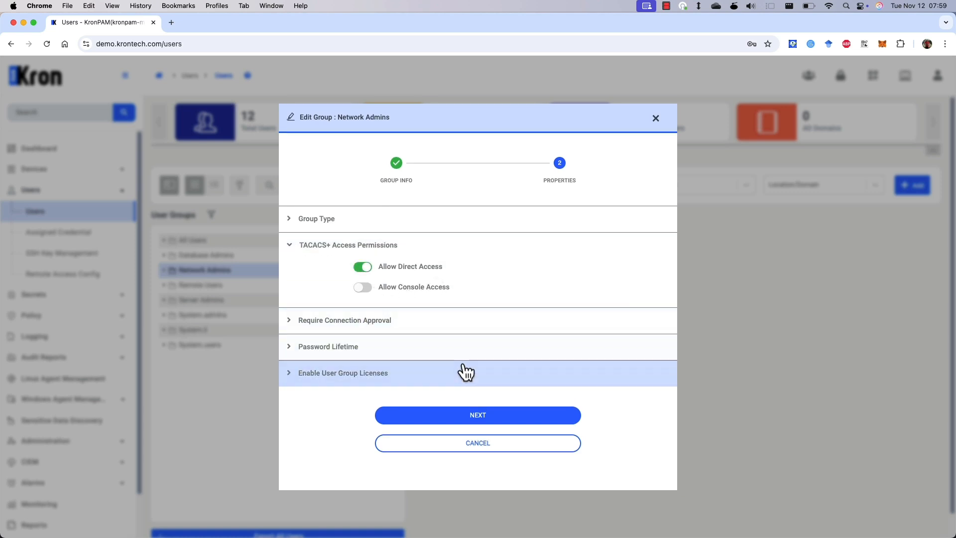
left_click(479, 411)
left_click(478, 391)
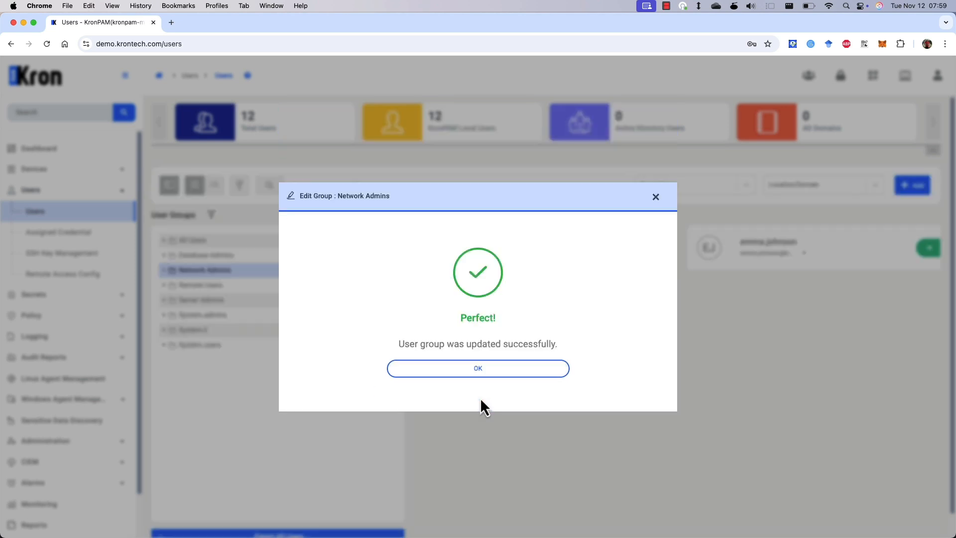
- Start a new TACACS Attribute policy key from the Policy page
left_click(504, 380)
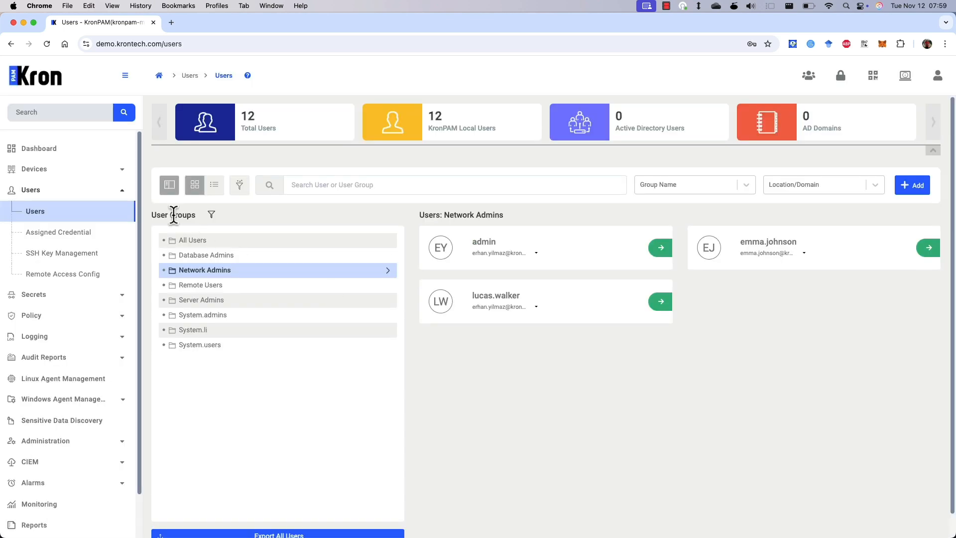
left_click(77, 192)
left_click(90, 235)
left_click(92, 254)
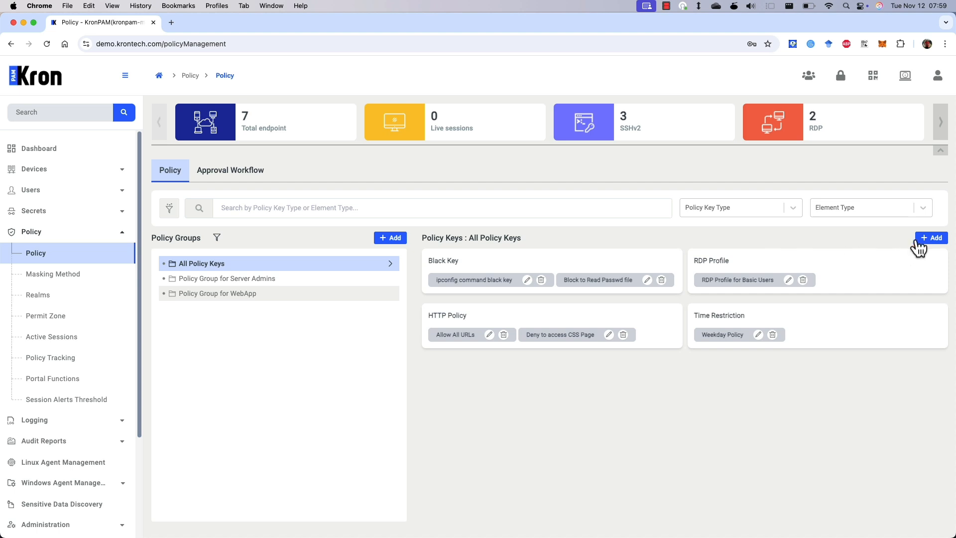
left_click(928, 244)
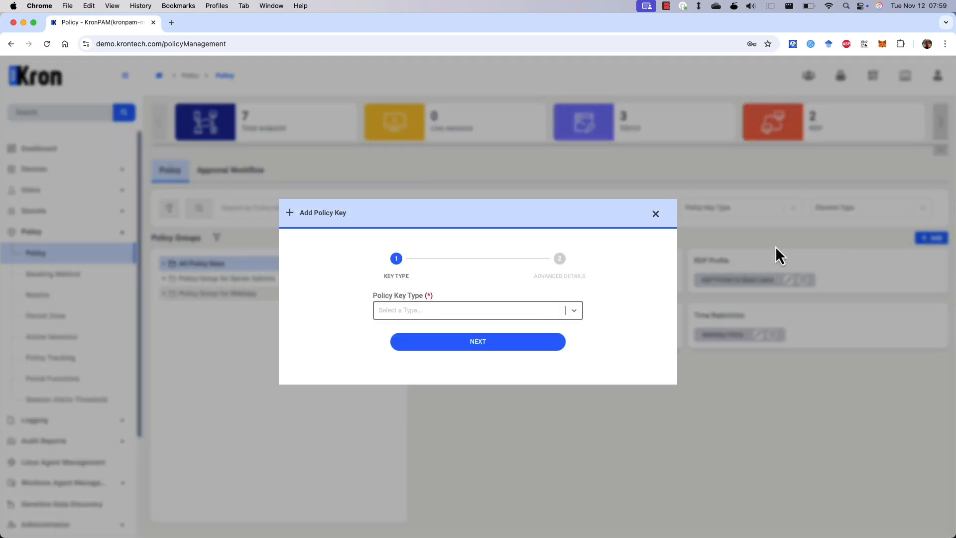
left_click(423, 315)
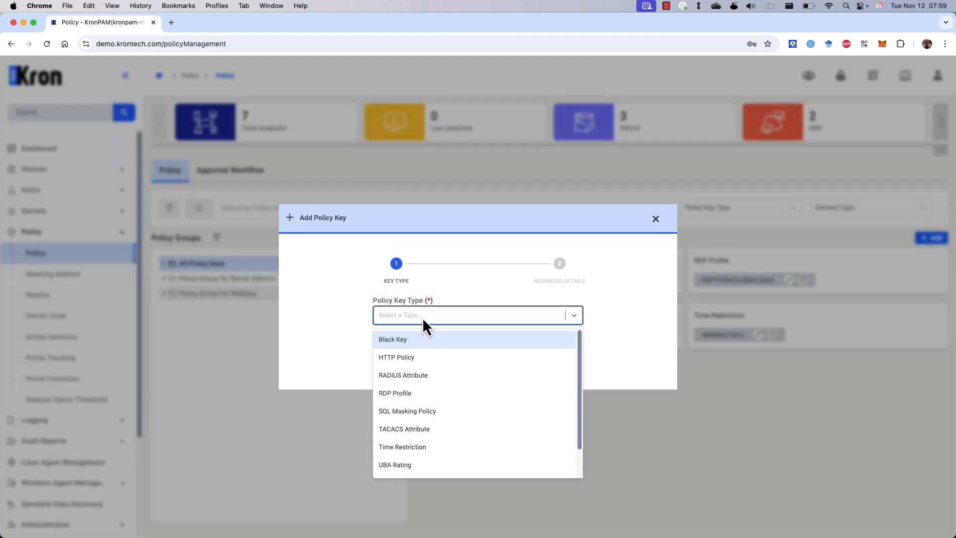
left_click(422, 430)
left_click(428, 348)
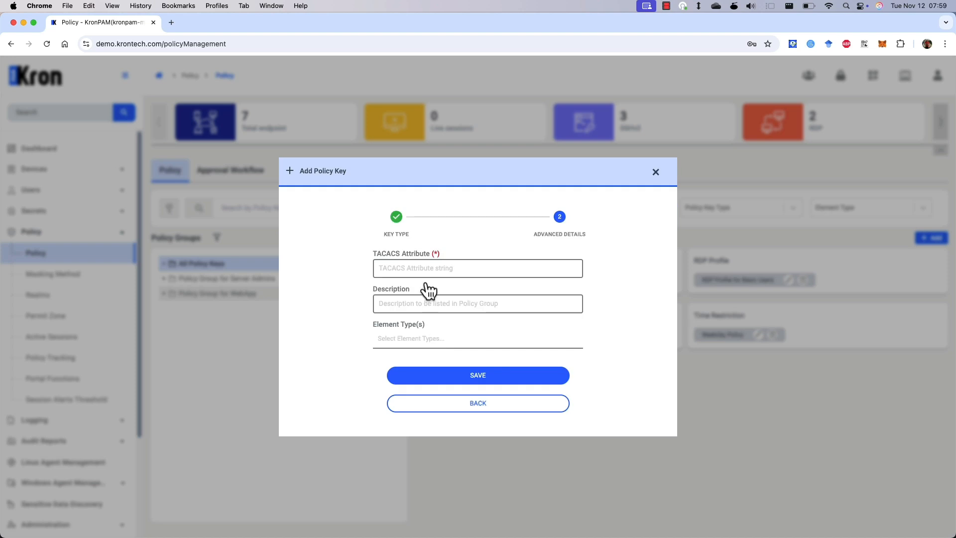
- Give the key priv_lvl=15, description 'Privilege Level 15', Cisco IOS/IOS-XE/IOS-XR element types, and save
type("priv")
type("_lvl=1")
type("Privileg")
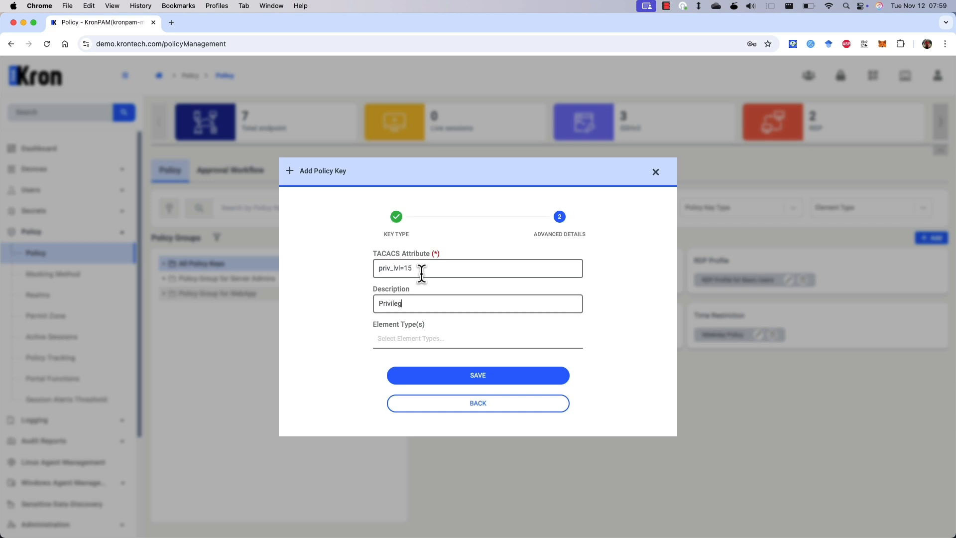
type("e Level 15")
left_click(431, 339)
type("Cisco")
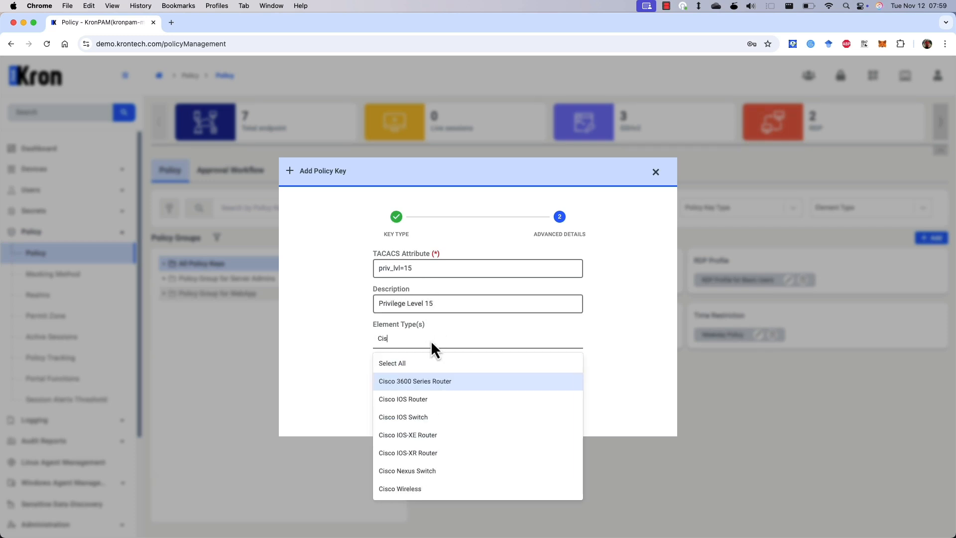
left_click(443, 398)
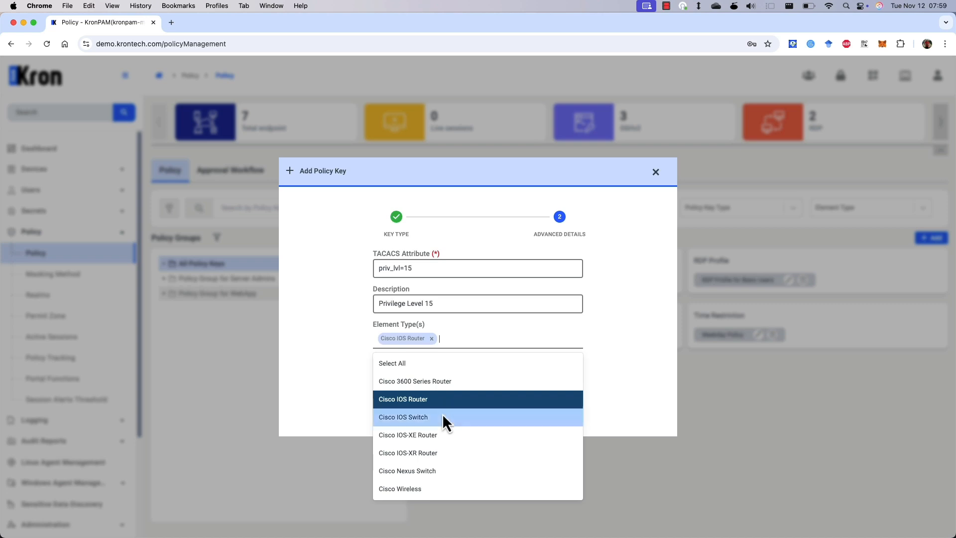
left_click(442, 416)
left_click(444, 435)
left_click(447, 453)
left_click(600, 350)
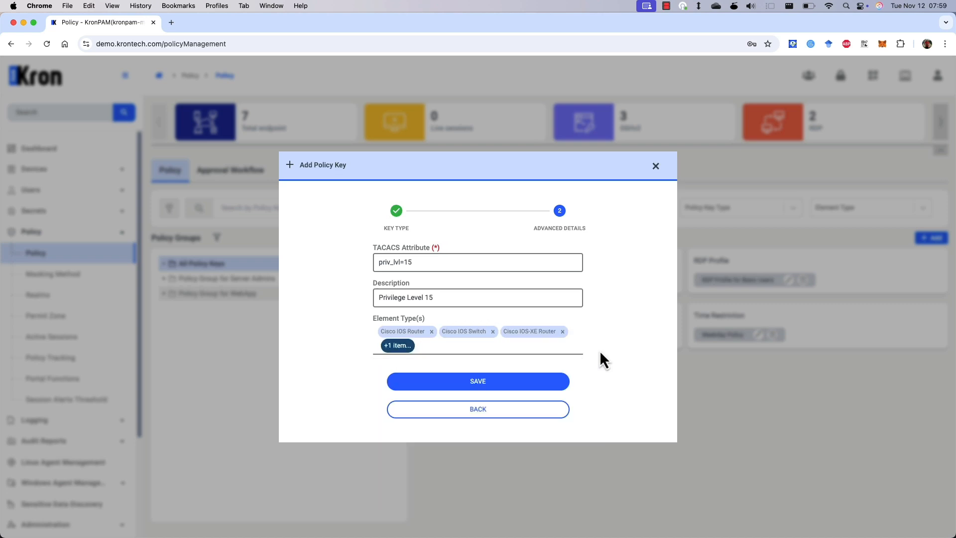
left_click(479, 388)
- Save a Black Key for ping.* named 'Ping Command Blackkey' on Cisco IOS Router and Switch
left_click(923, 238)
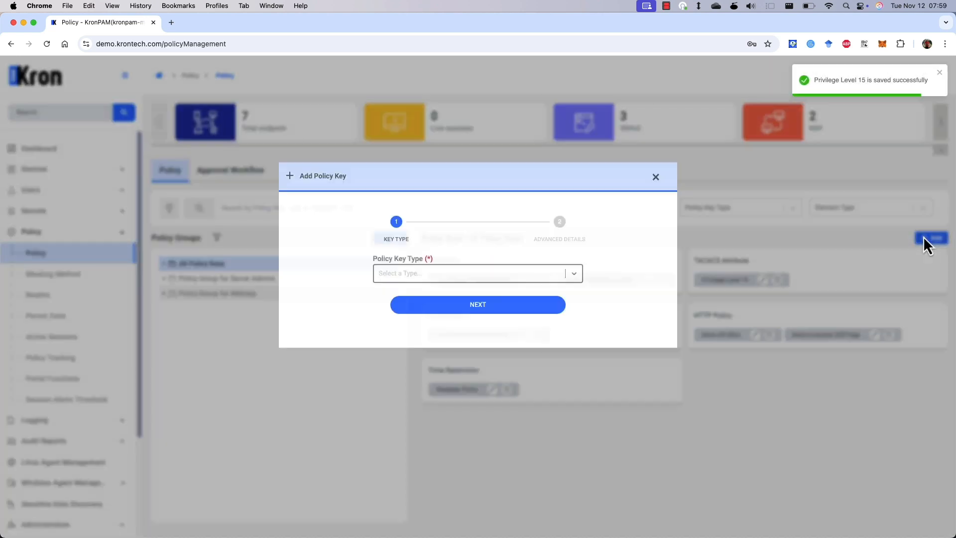
left_click(481, 316)
left_click(432, 339)
left_click(438, 345)
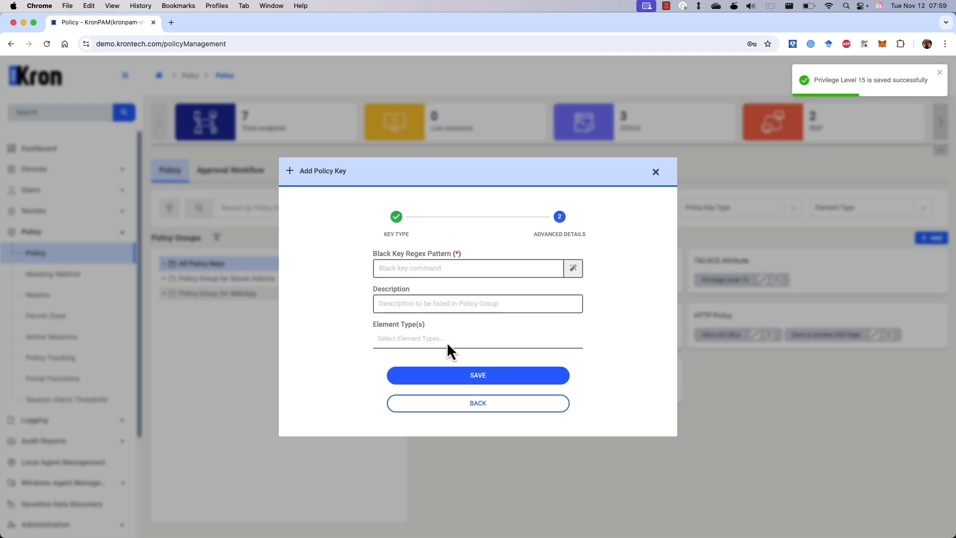
type("ping.*")
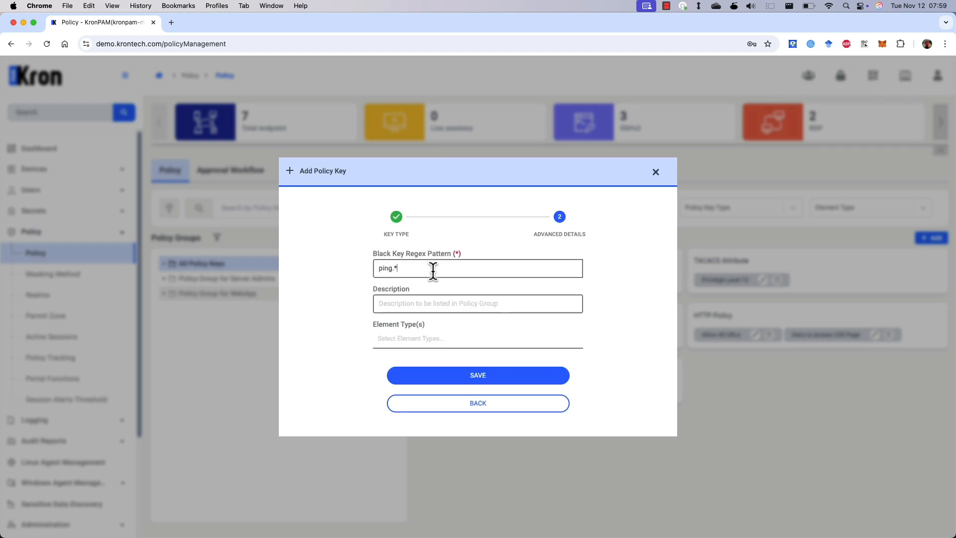
type("Ping C")
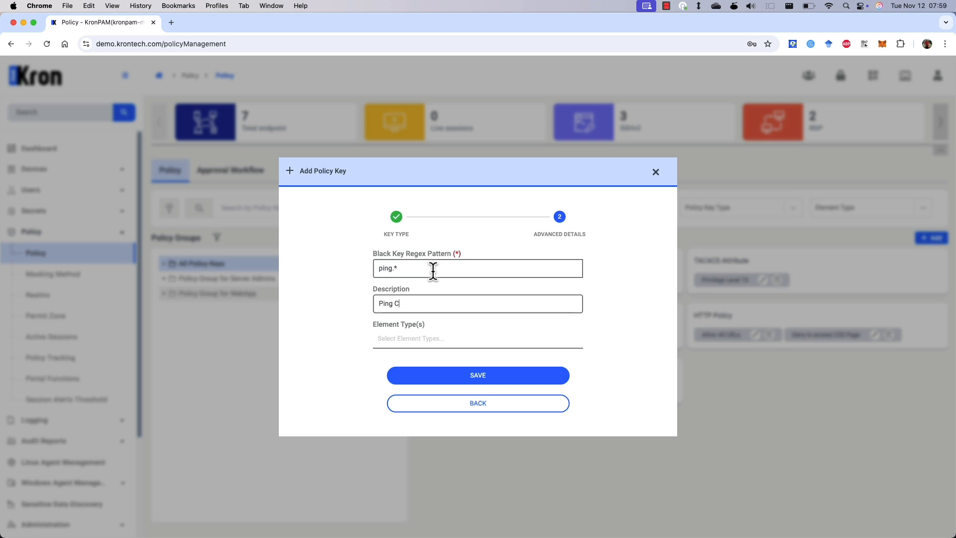
type("ommand C")
type("lackkey")
left_click(410, 343)
type("cisco")
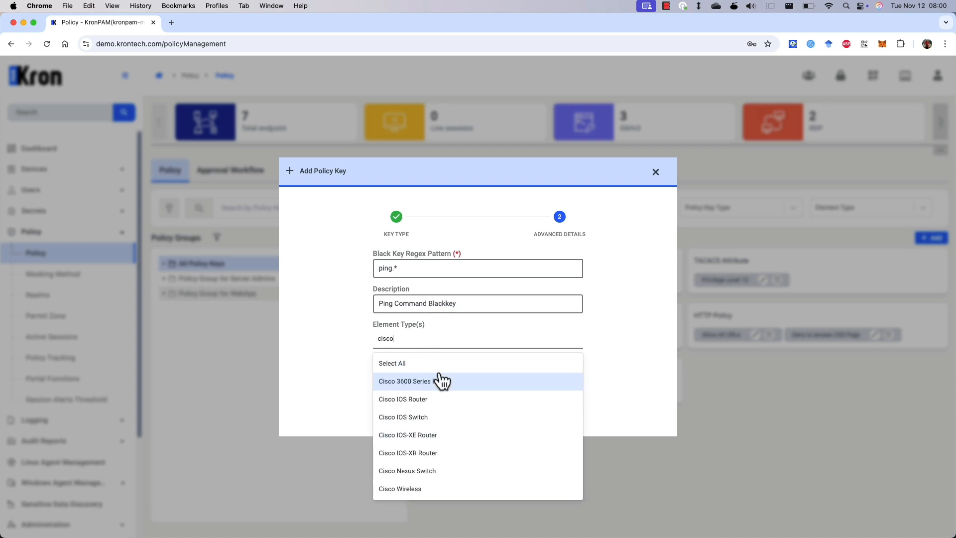
left_click(440, 401)
left_click(441, 415)
left_click(599, 344)
left_click(498, 377)
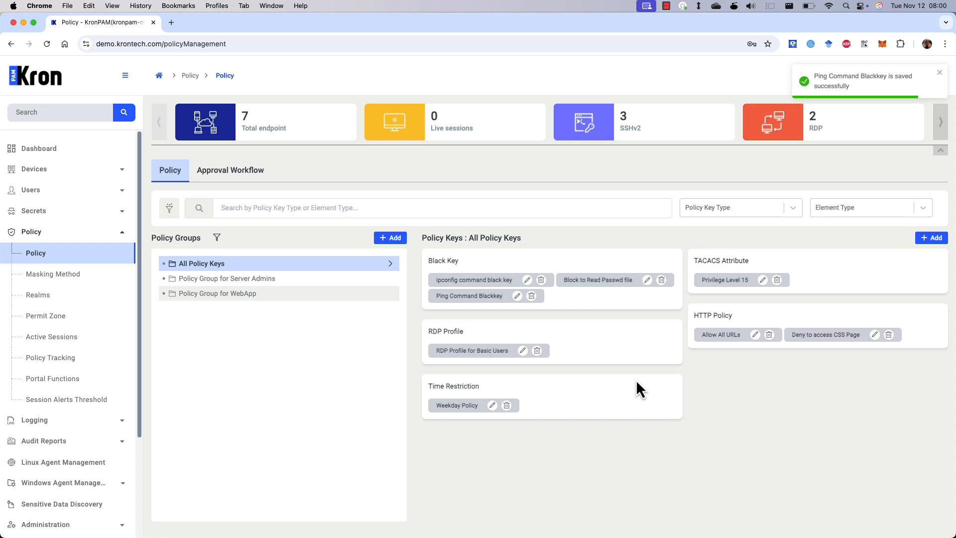
- Name the group 'Policy Group for Cisco' in Operation mode with Privilege Level 15 and Ping Command Blackkey
left_click(391, 239)
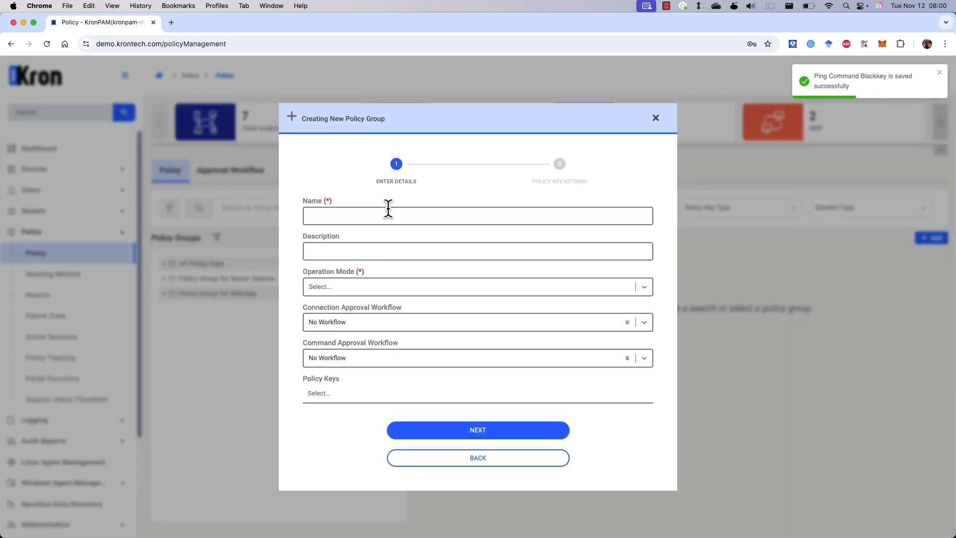
type("Policy Group for Cisco")
left_click(375, 287)
left_click(358, 330)
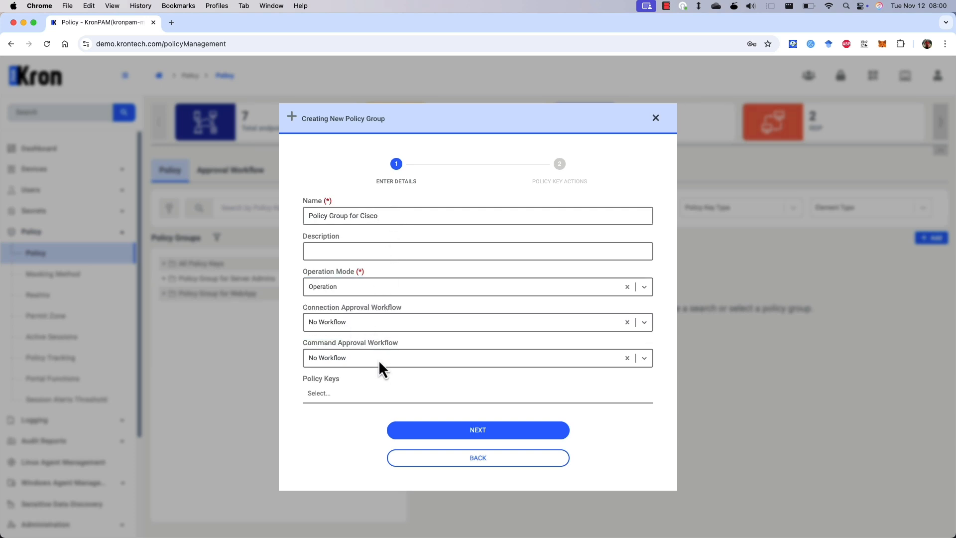
left_click(375, 393)
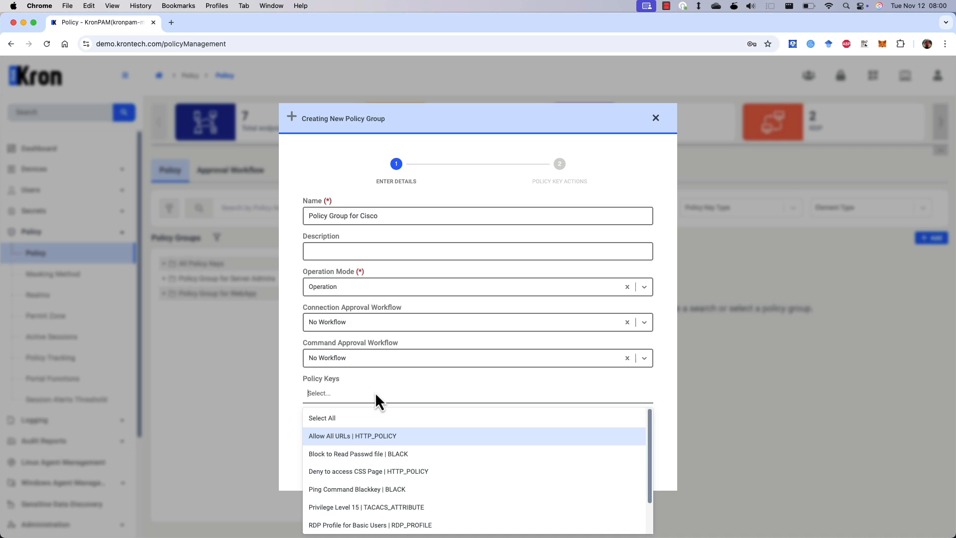
type("pri")
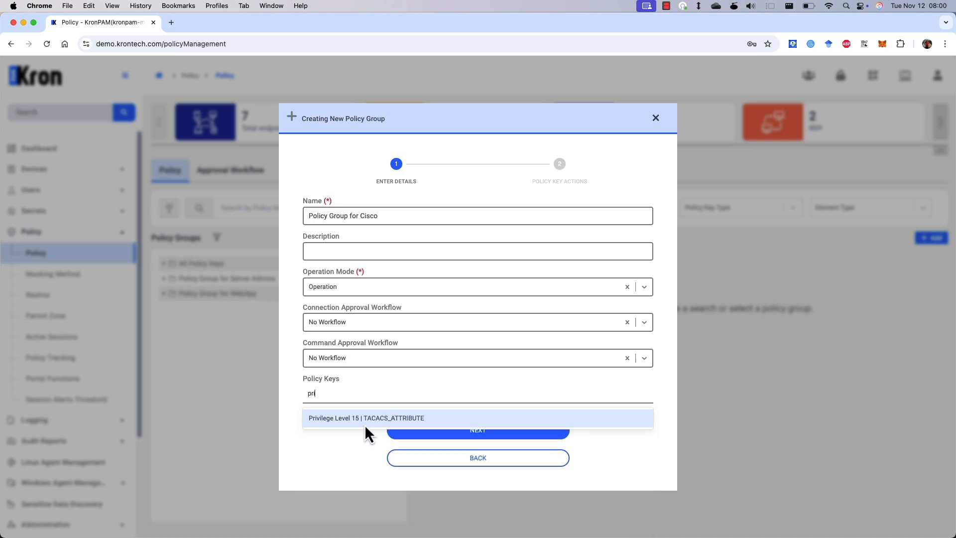
left_click(364, 423)
type("ping")
left_click(433, 417)
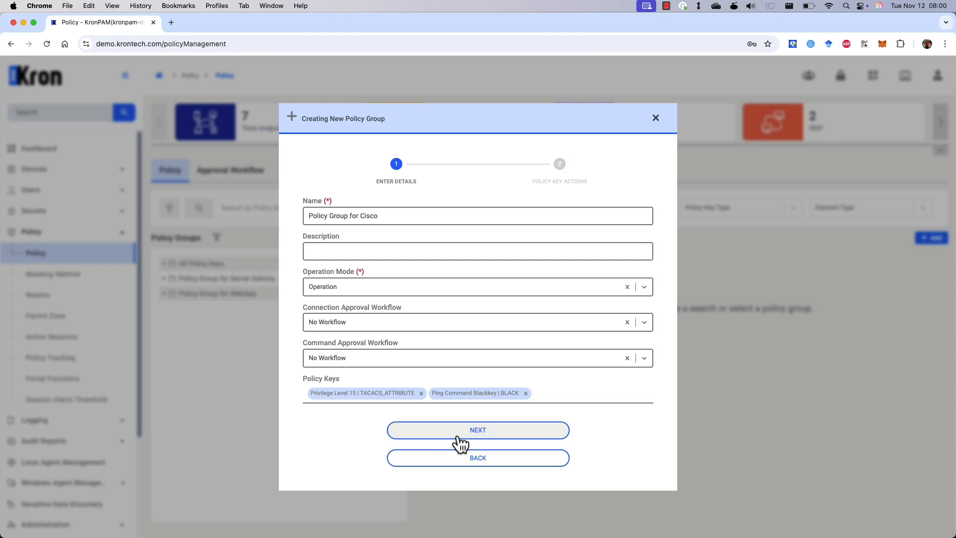
- Set the black key policy action to Generate Error and save the group
left_click(461, 441)
left_click(451, 330)
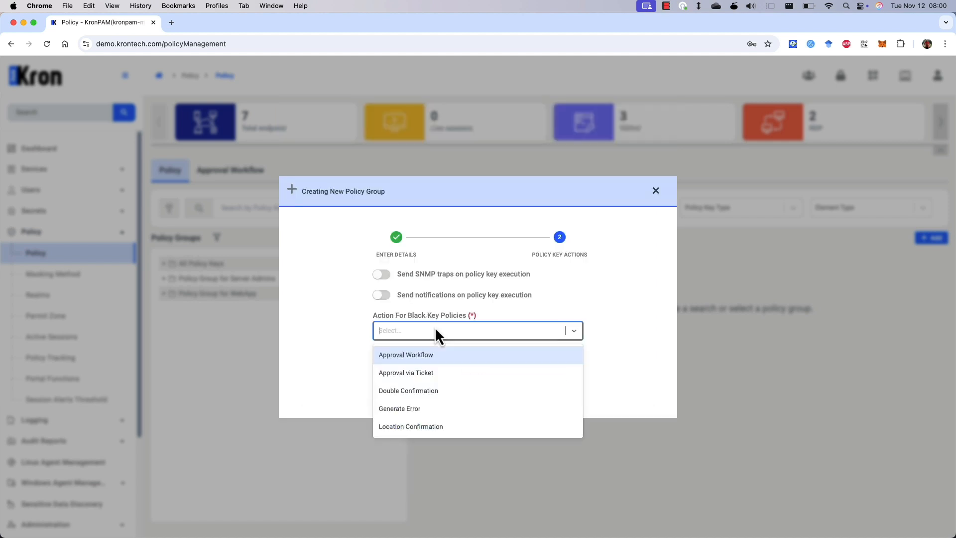
left_click(413, 409)
left_click(543, 356)
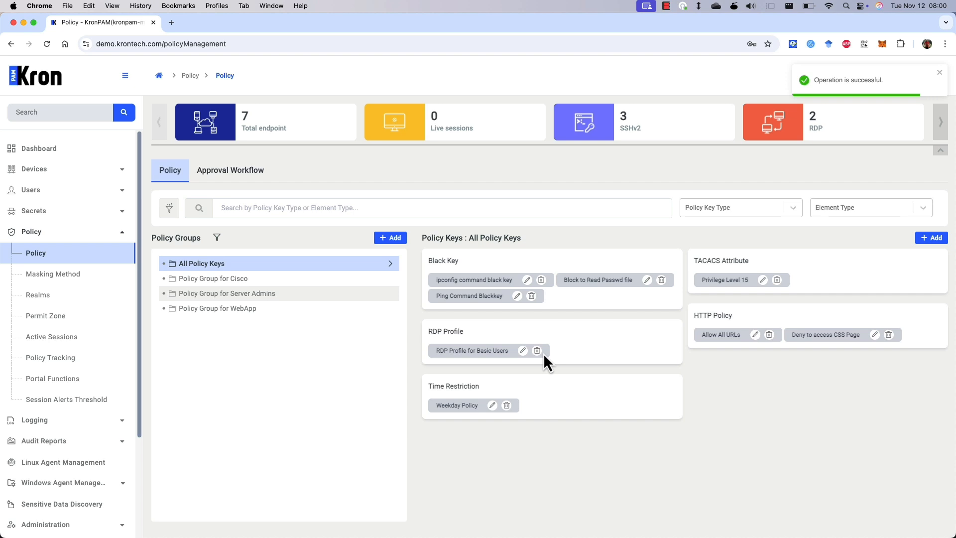
- Start a new device realm named 'Network Admin Realm'
left_click(84, 295)
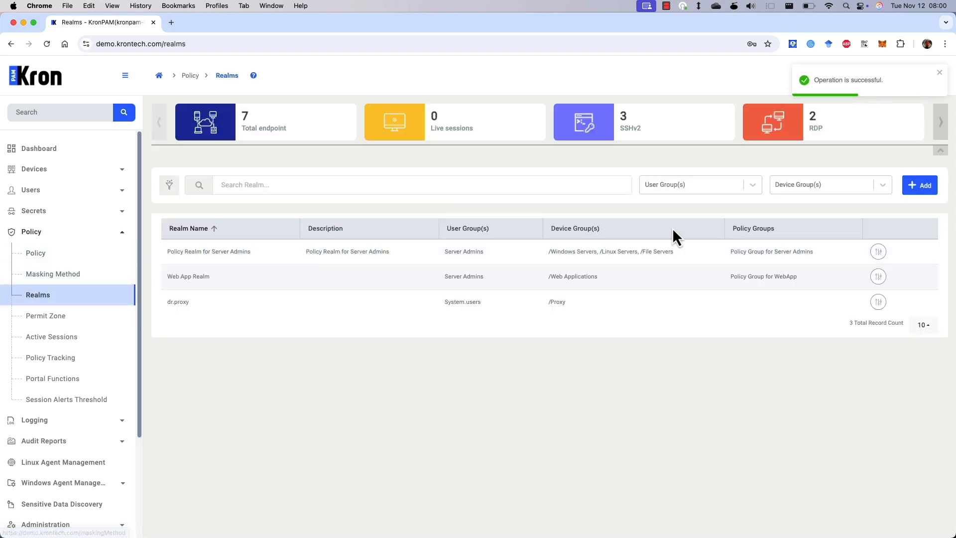
left_click(916, 192)
left_click(416, 286)
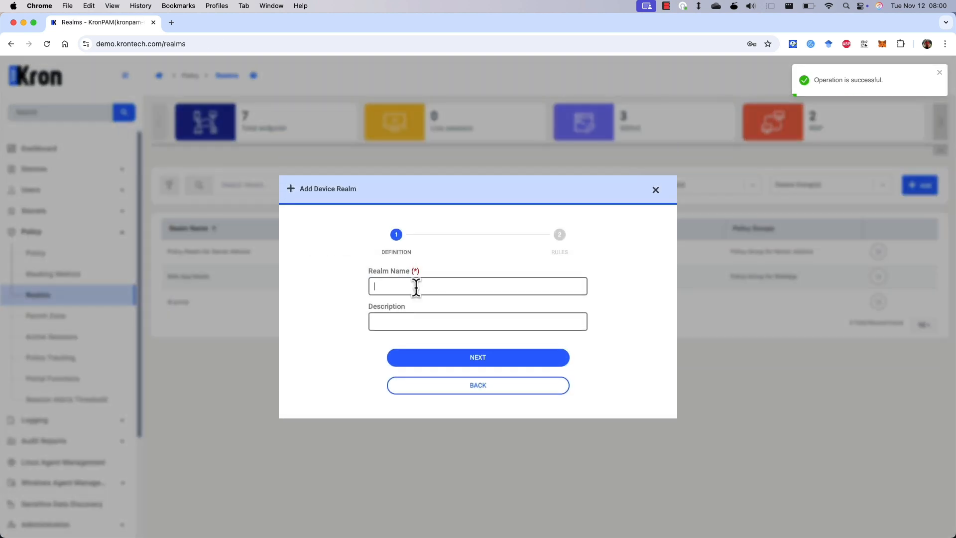
type("Network")
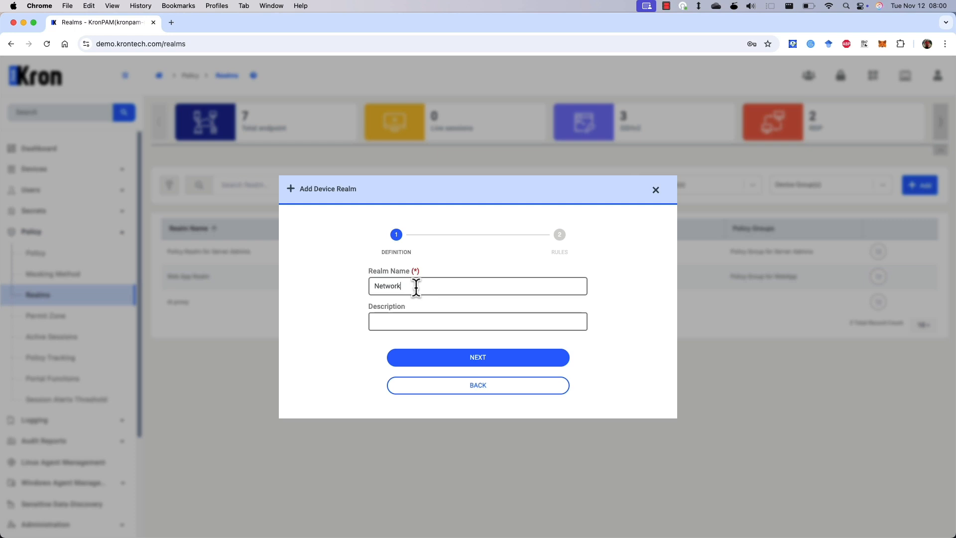
type(" Admin Realm")
left_click(429, 362)
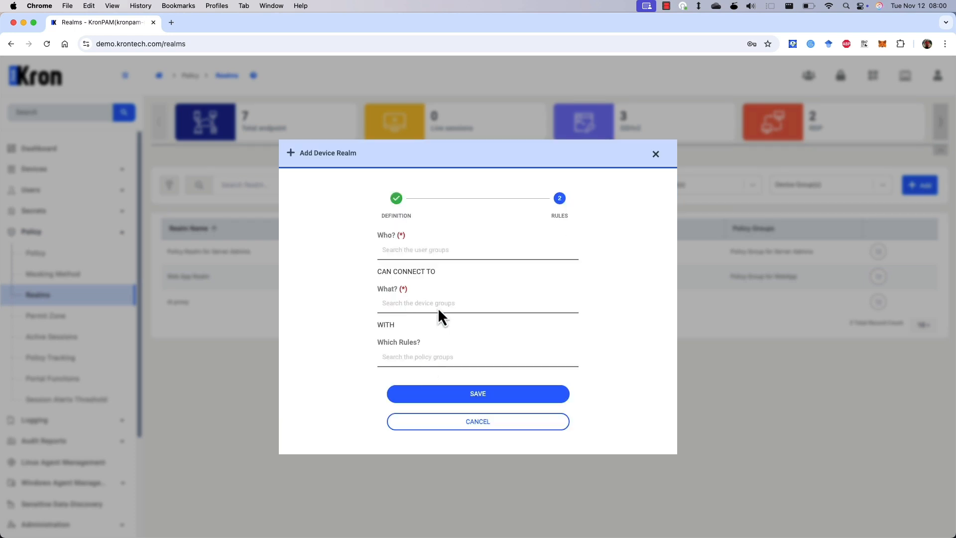
- Let Network Admins reach /Network Devices under Policy Group for Cisco, then save the realm
left_click(421, 252)
type("net")
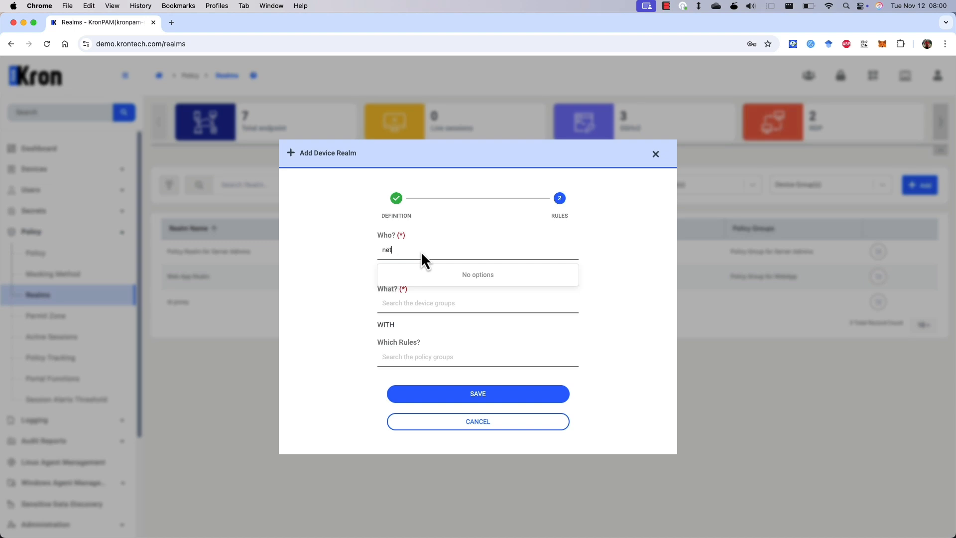
left_click(444, 273)
left_click(426, 304)
type("Network Devices")
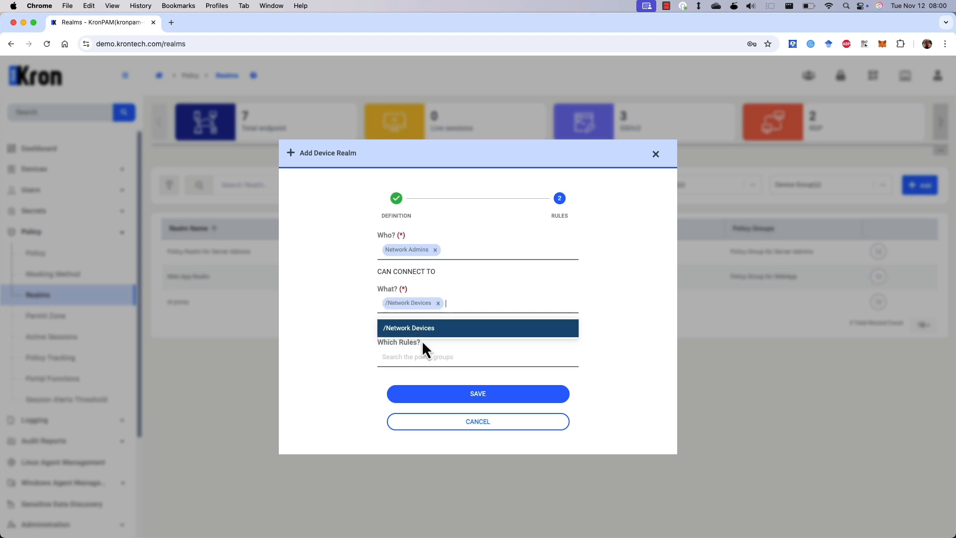
left_click(423, 332)
left_click(426, 356)
type("lic")
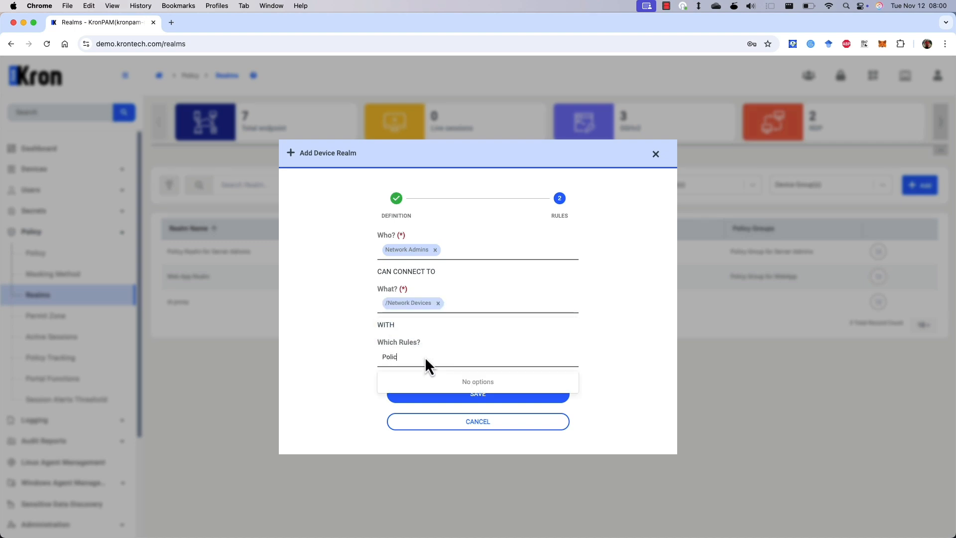
left_click(455, 400)
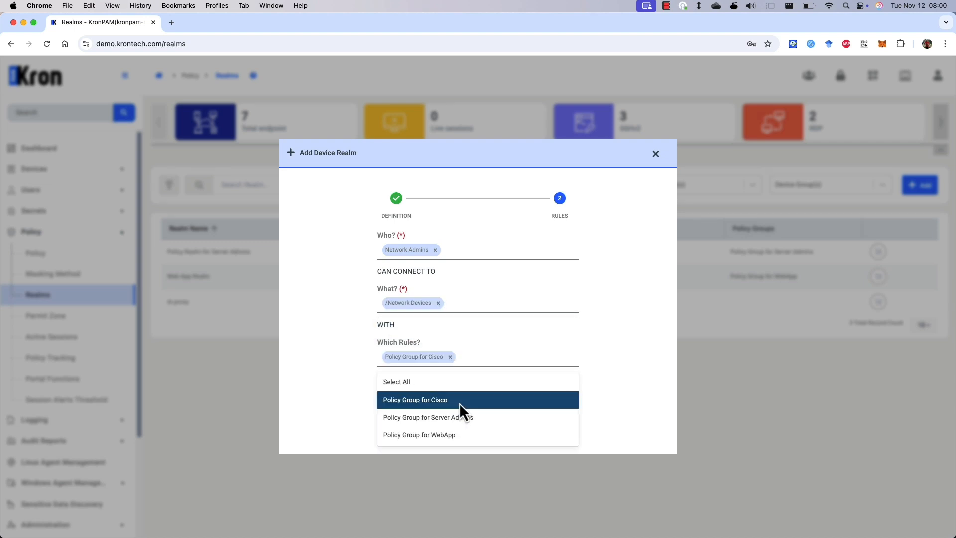
left_click(604, 340)
left_click(499, 400)
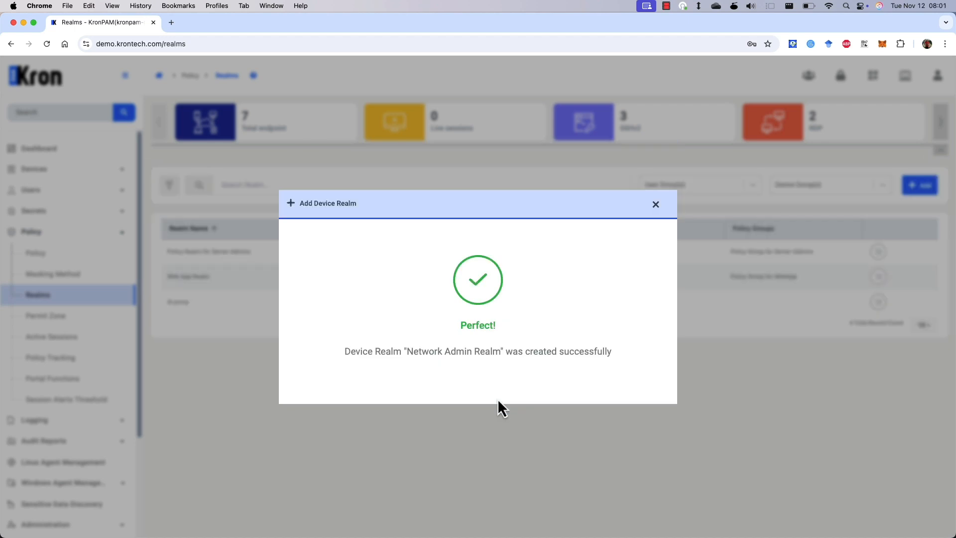
left_click(655, 204)
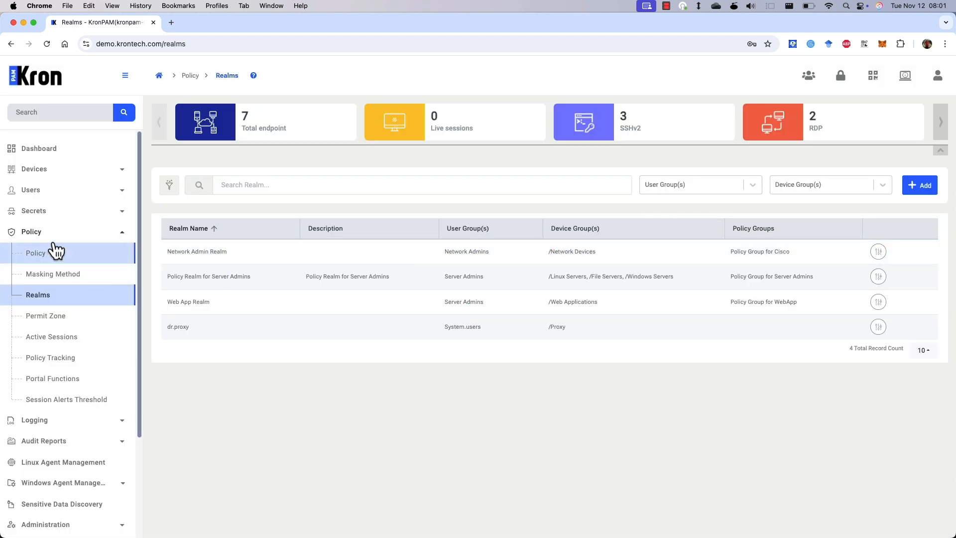
- Rerun 'show running-config | include tacacs' on the router
left_click(68, 235)
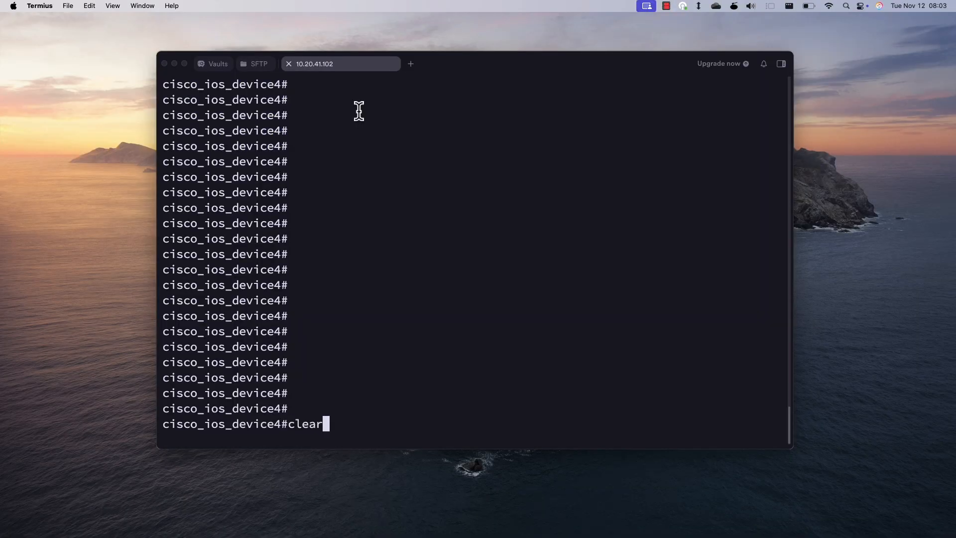
key("Up")
key("Return")
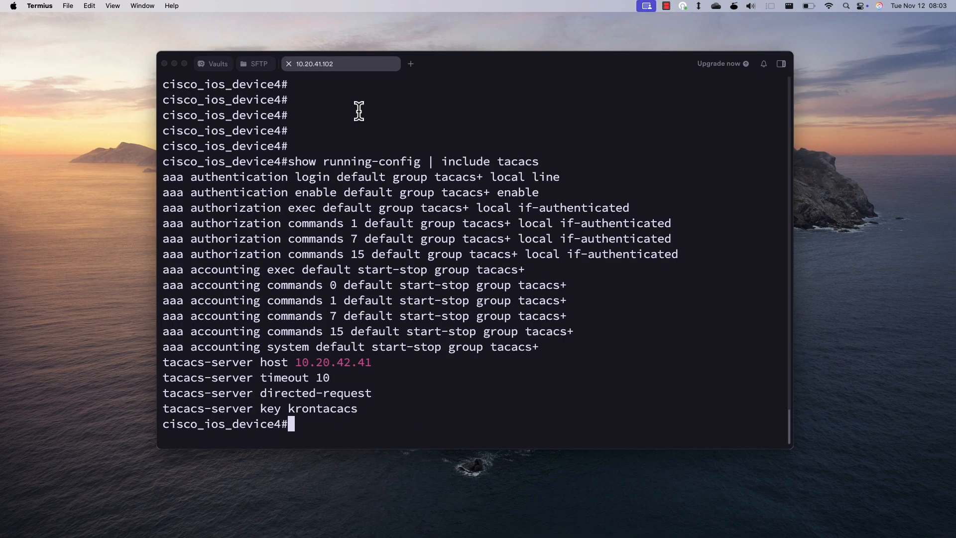
key("Return")
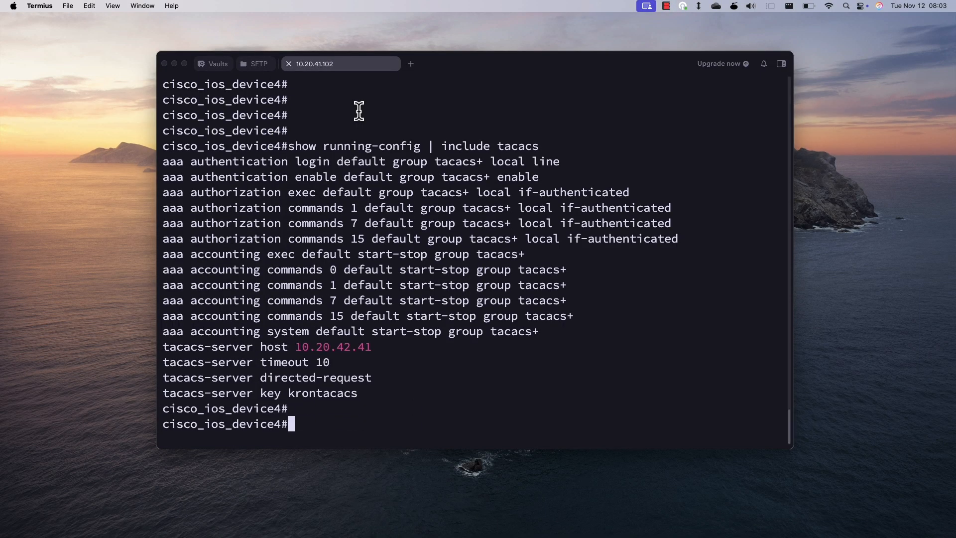
key("Return")
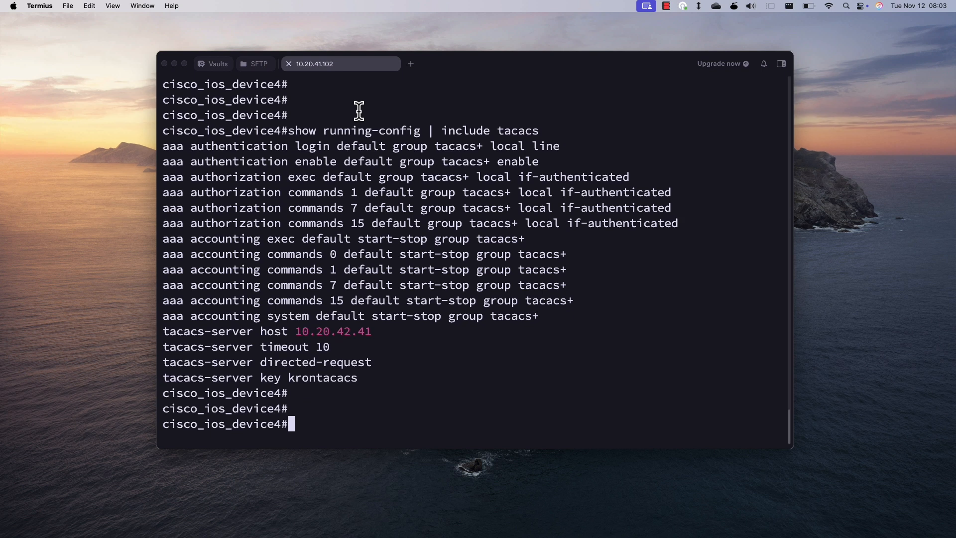
- Highlight the tacacs-server host 10.20.42.41 line, then close Termius and switch to SecureCRT
left_click_drag(377, 333, 163, 333)
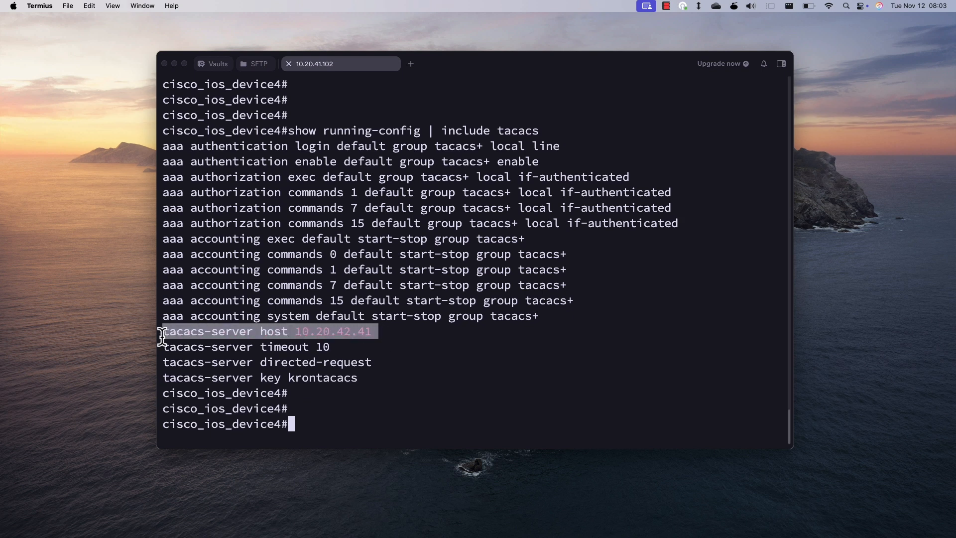
left_click(493, 331)
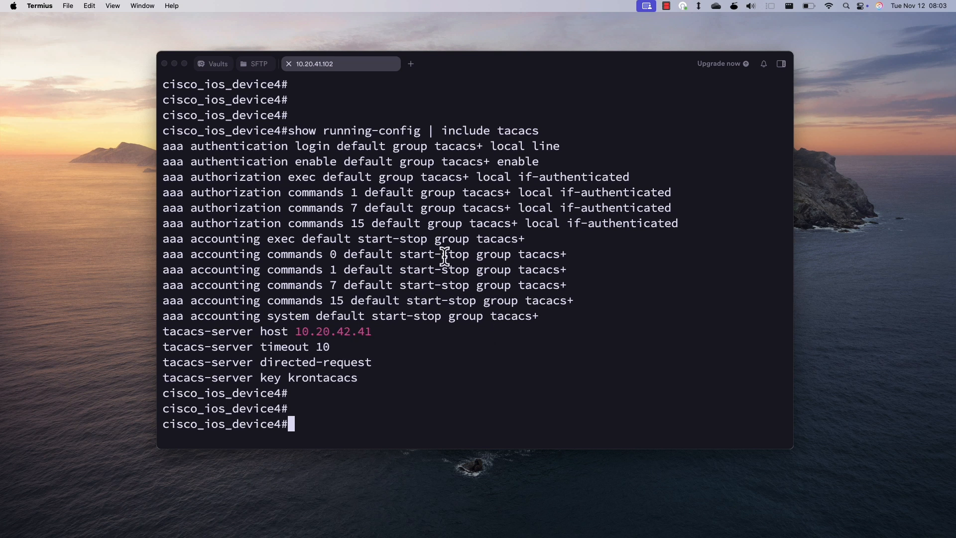
left_click(165, 64)
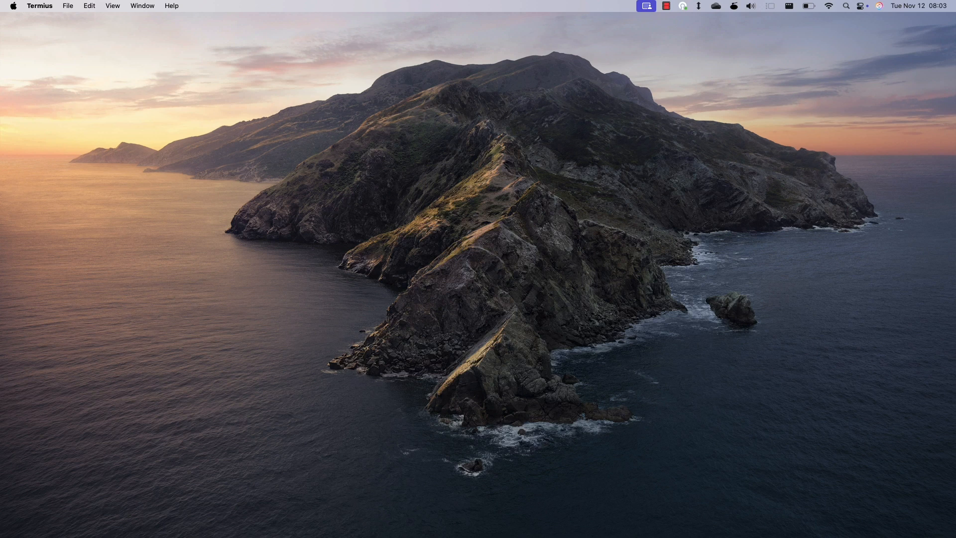
key("super+Tab")
- Create SecureCRT session '10.20.41.102 - Cisco Router' for host 10.20.41.102 with the user's login name
left_click(237, 159)
left_click(490, 385)
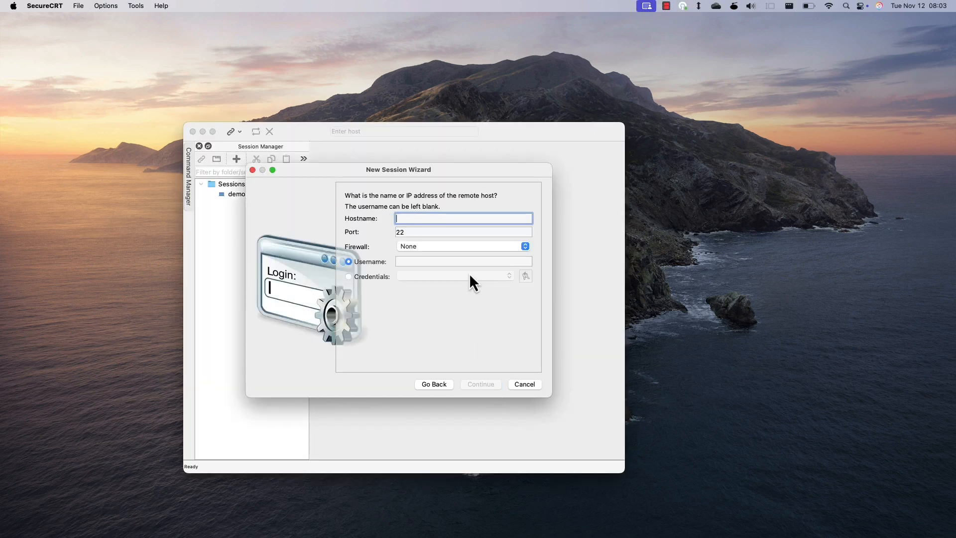
type("10.20.41.102")
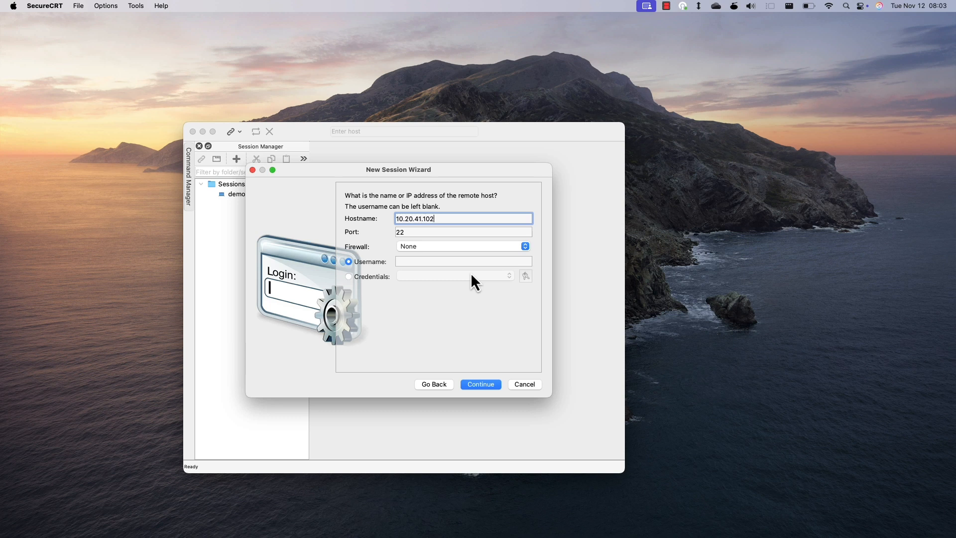
left_click(427, 261)
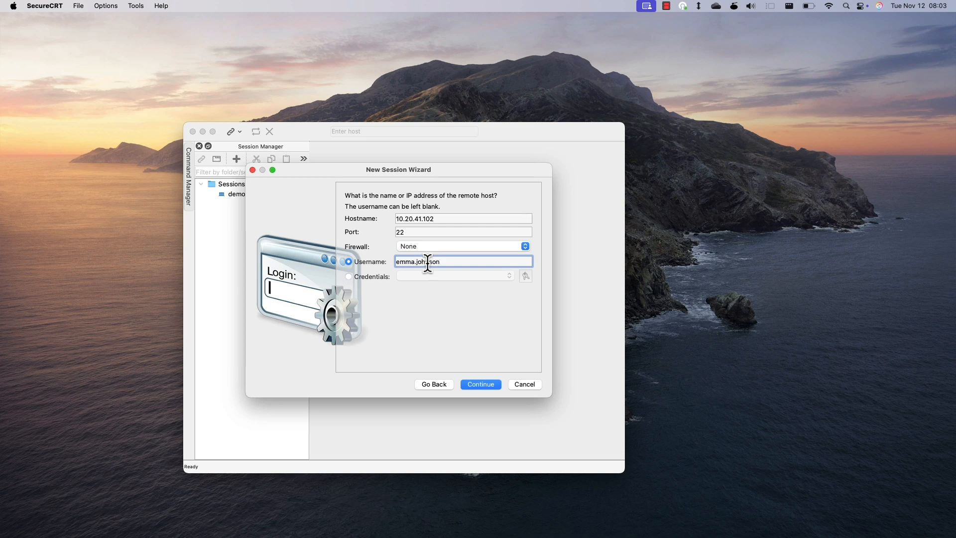
left_click(480, 384)
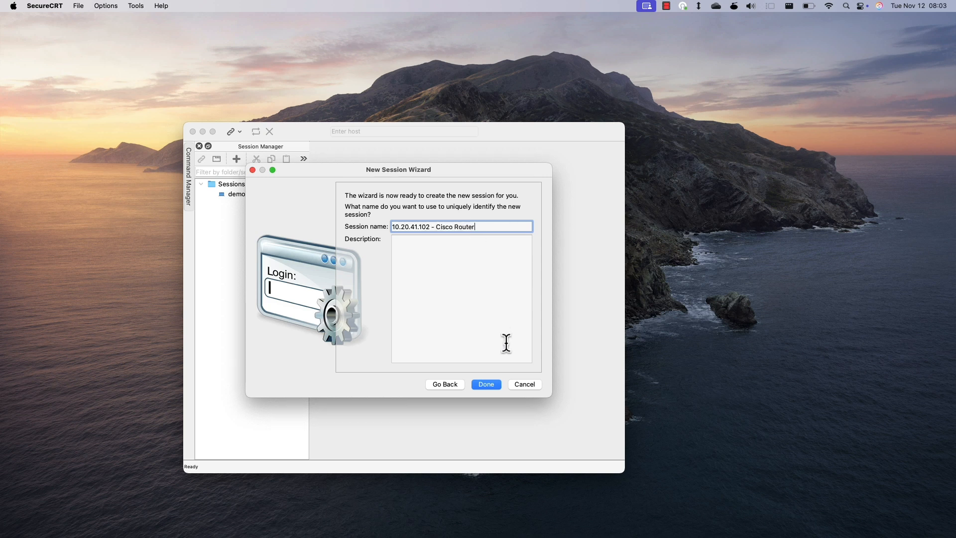
left_click(493, 386)
- Open the 10.20.41.102 Cisco Router session and log in with the password
double_click(292, 194)
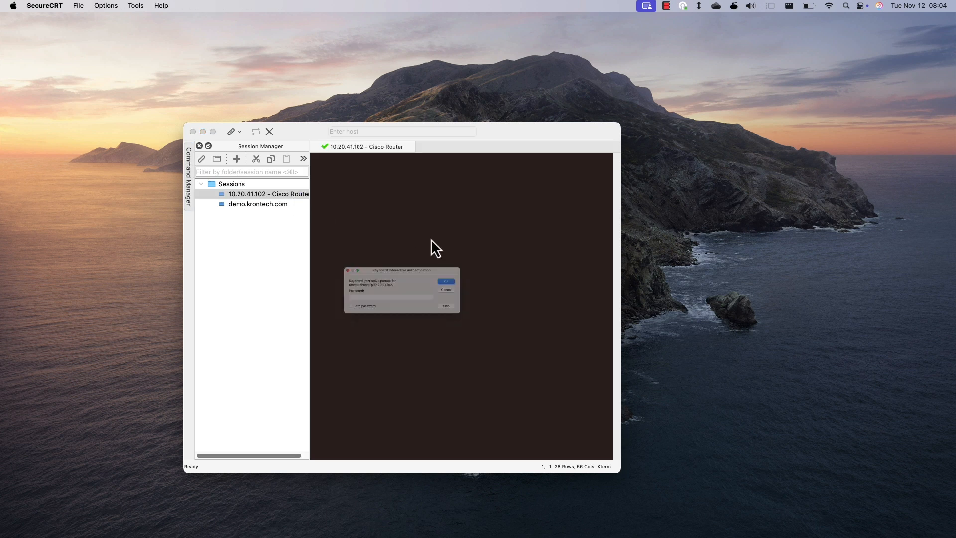
left_click(432, 308)
type("•••••••••")
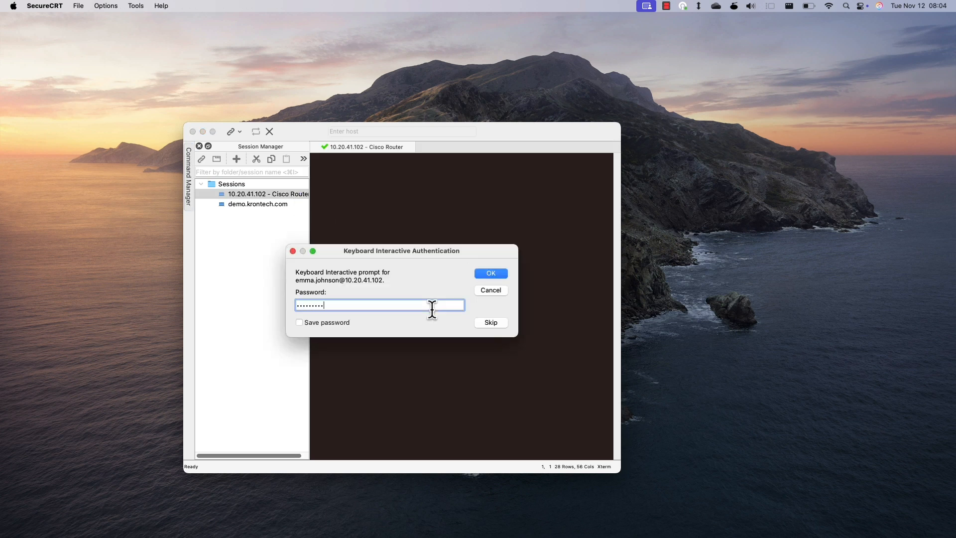
key("Return")
key("Return")
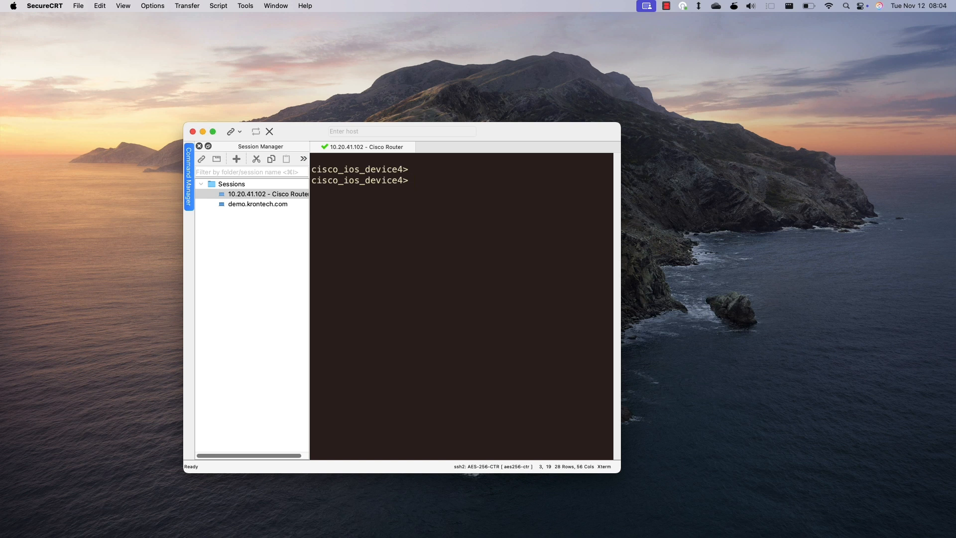
- List the router's static routes with show ip static route, using ? help and Tab completion
type("show ip")
key("Tab")
key("BackSpace")
key("BackSpace")
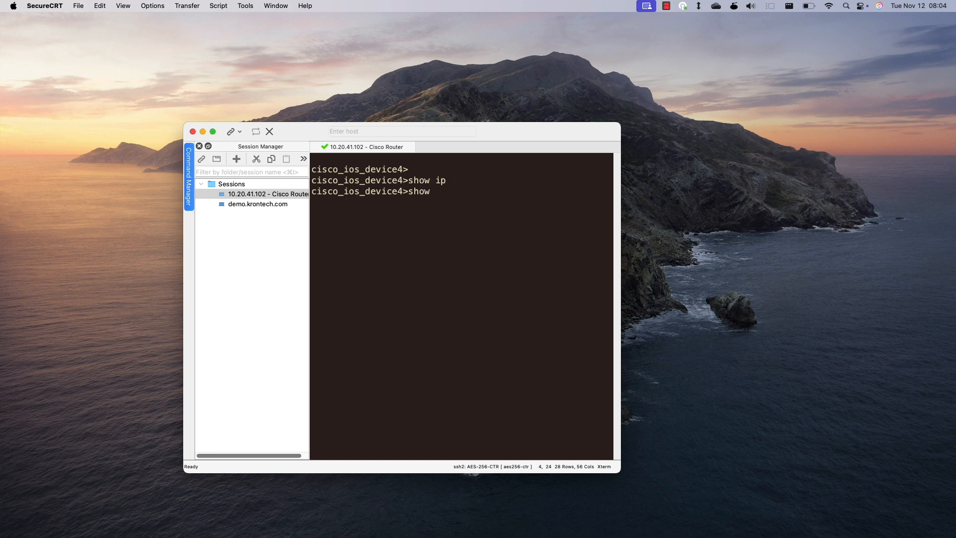
type("ip ?")
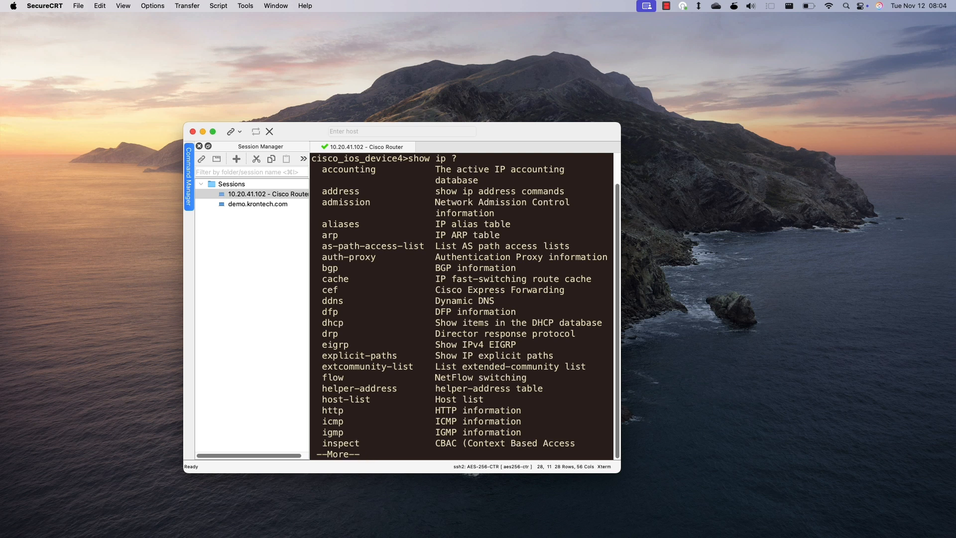
key("space")
key("space")
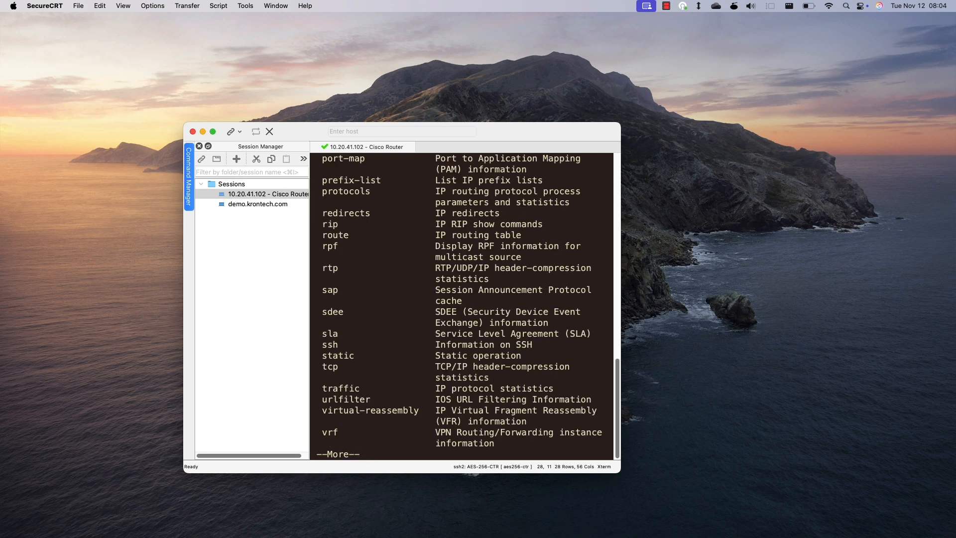
key("space")
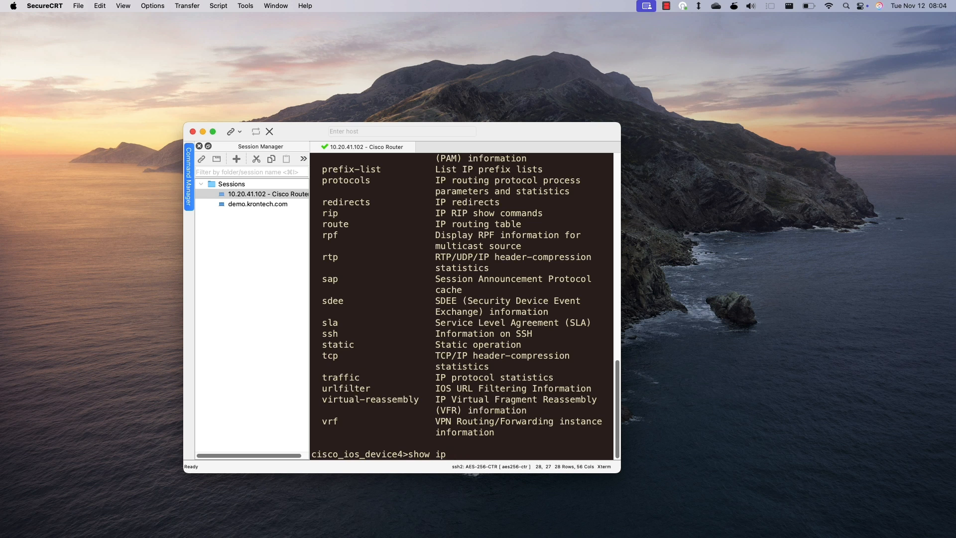
type("st")
key("Tab")
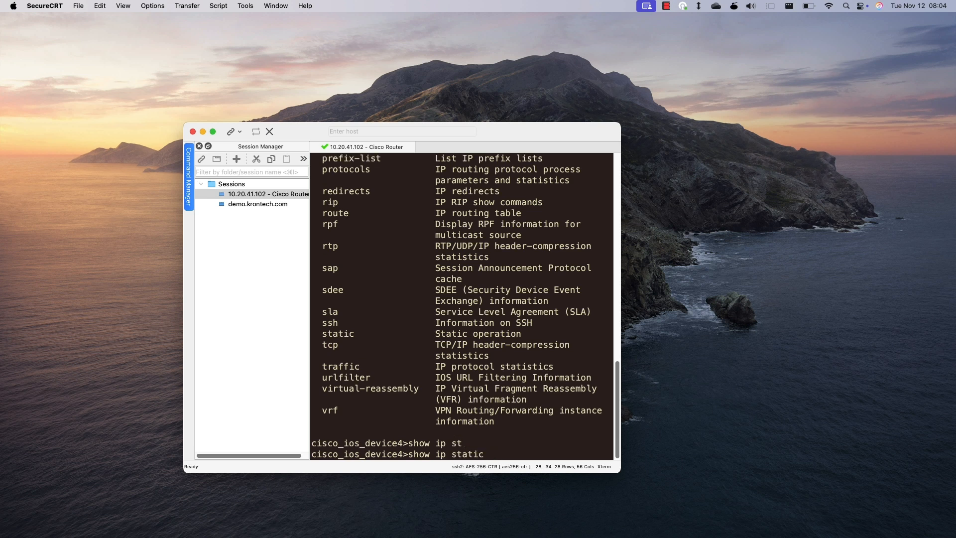
type("?")
type("ro")
key("Tab")
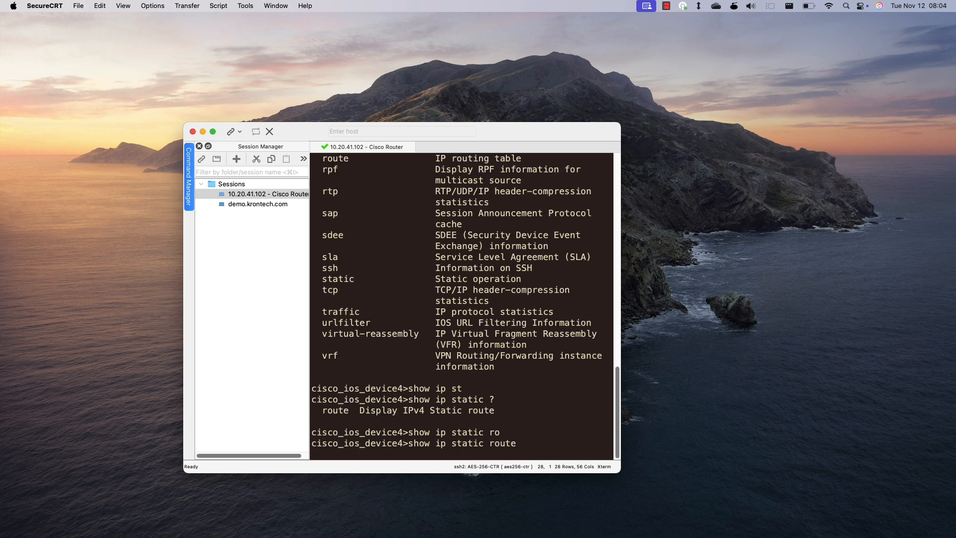
key("Return")
- Display the router's current time with show clock, then enter ping 1.1.1.1 at the prompt
key("Return")
key("Return")
key("Return")
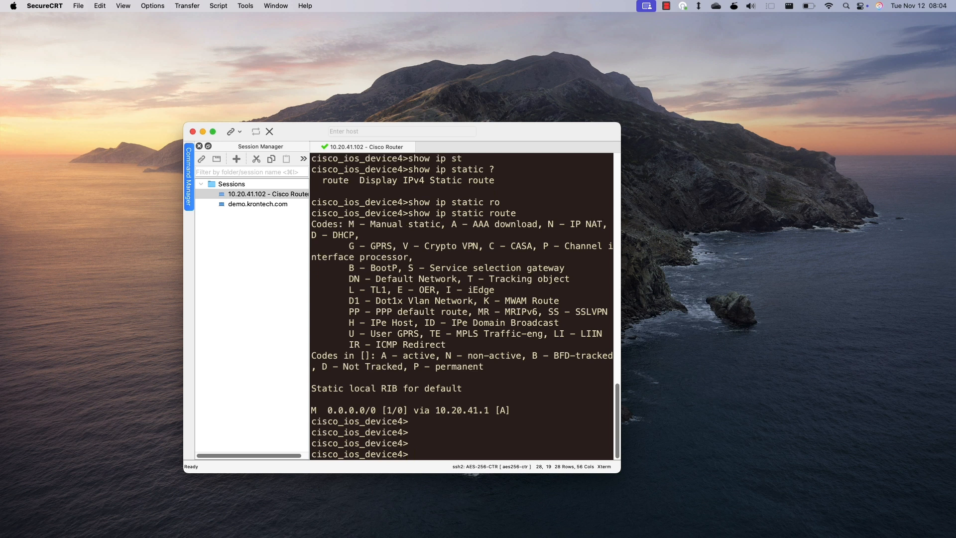
type("show cloc")
key("Tab")
key("Return")
key("Return")
key("Return")
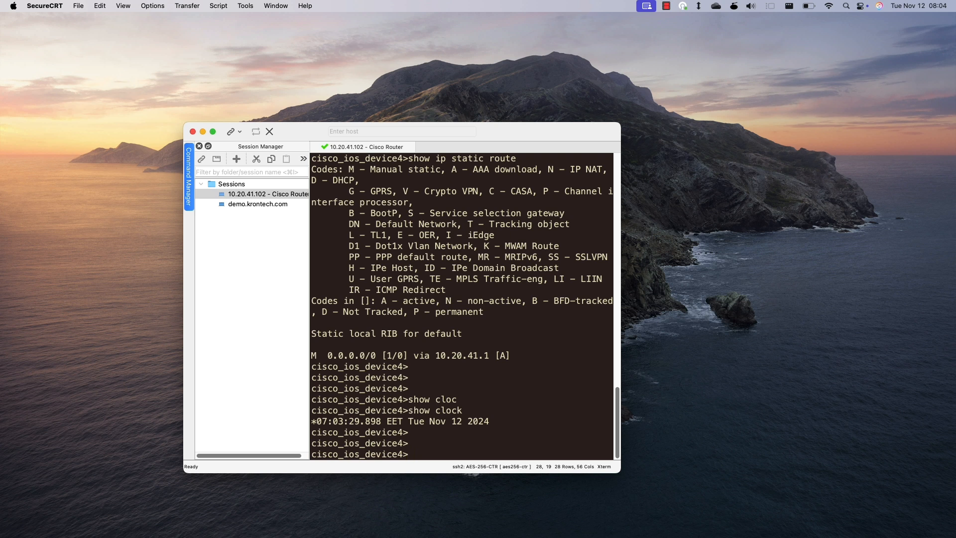
type("ping 1.1.1.1")
- Run ping 1.1.1.1 (rejected by policy), run show clock again, and exit the router
key("Return")
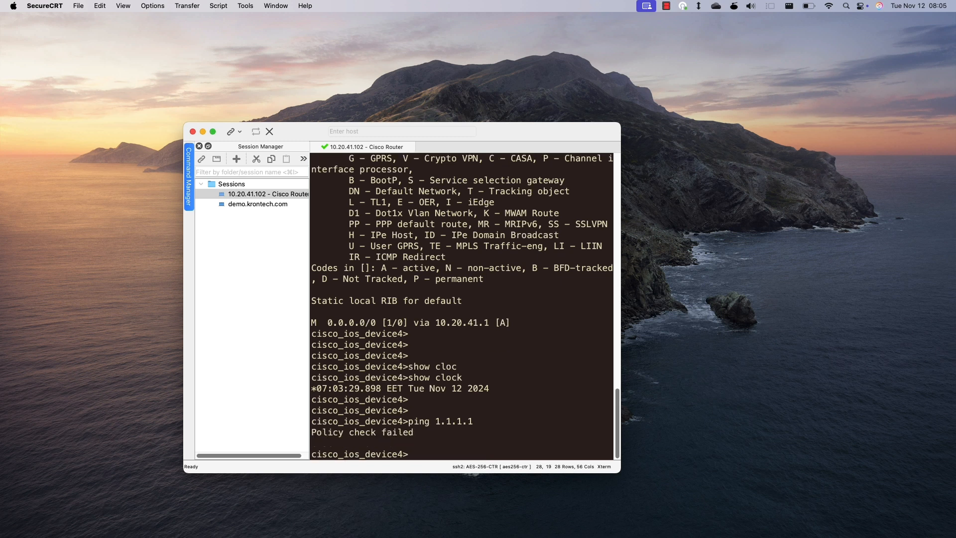
key("Return")
type("show clock")
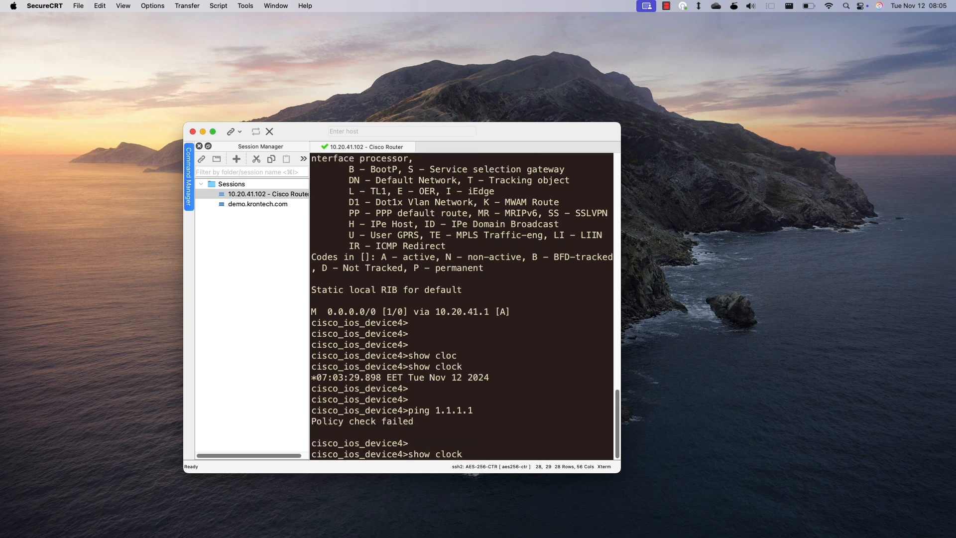
key("Tab")
key("Return")
key("Return")
key("Return")
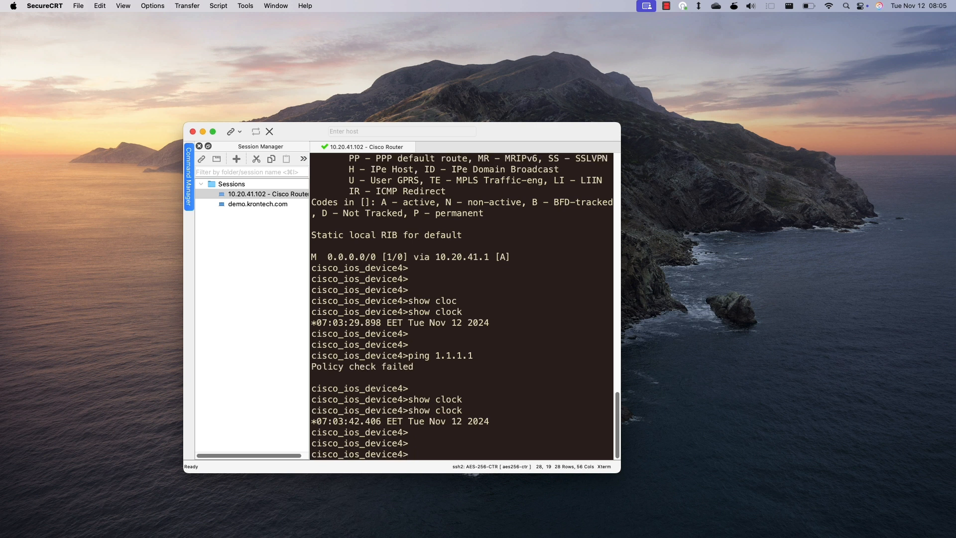
type("exit")
key("Return")
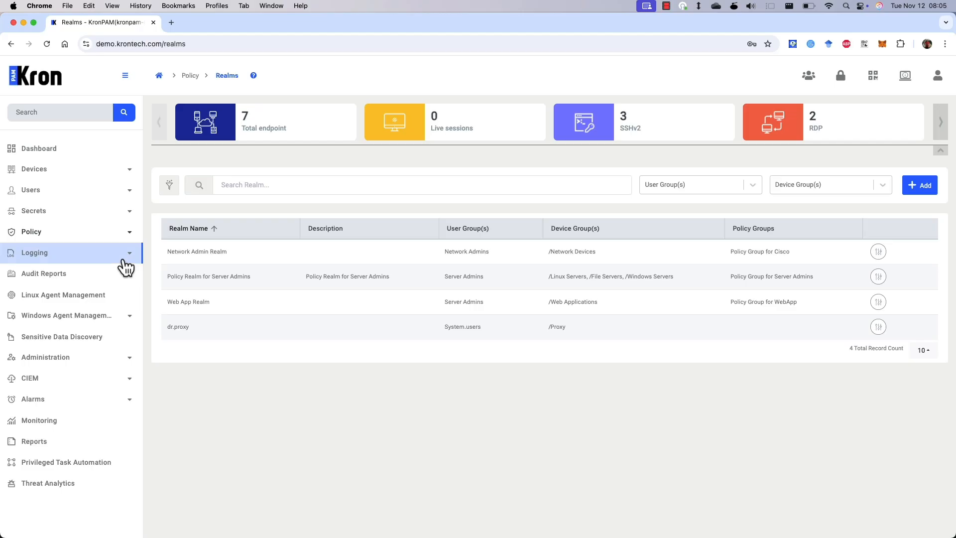
- Open Logging > TACACS Accounting Logs and highlight the denied ping 1.1.1.1 entry
left_click(120, 255)
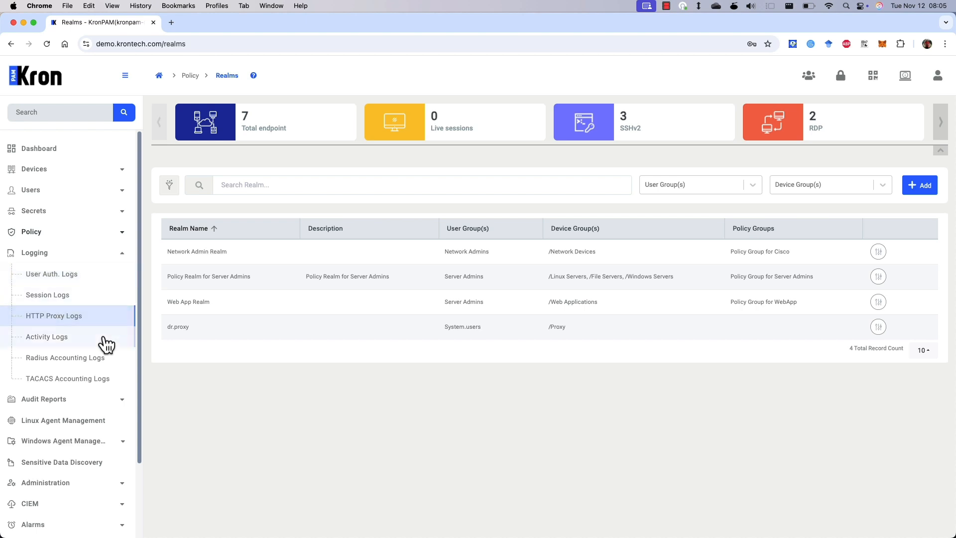
left_click(105, 382)
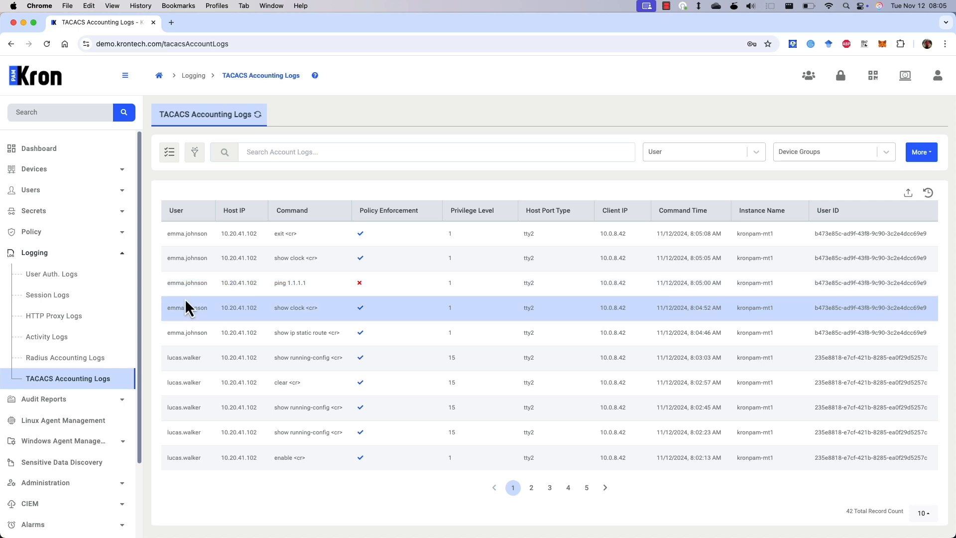
left_click_drag(164, 285, 378, 284)
left_click(378, 284)
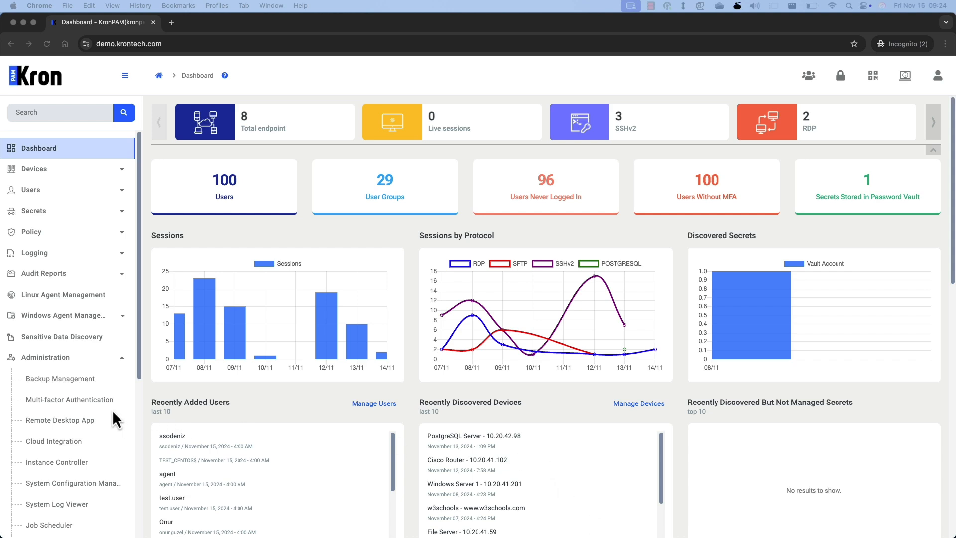
- Enable OTP for the Network Admins group in MFA User Group Management, filtering by 'network'
left_click(91, 402)
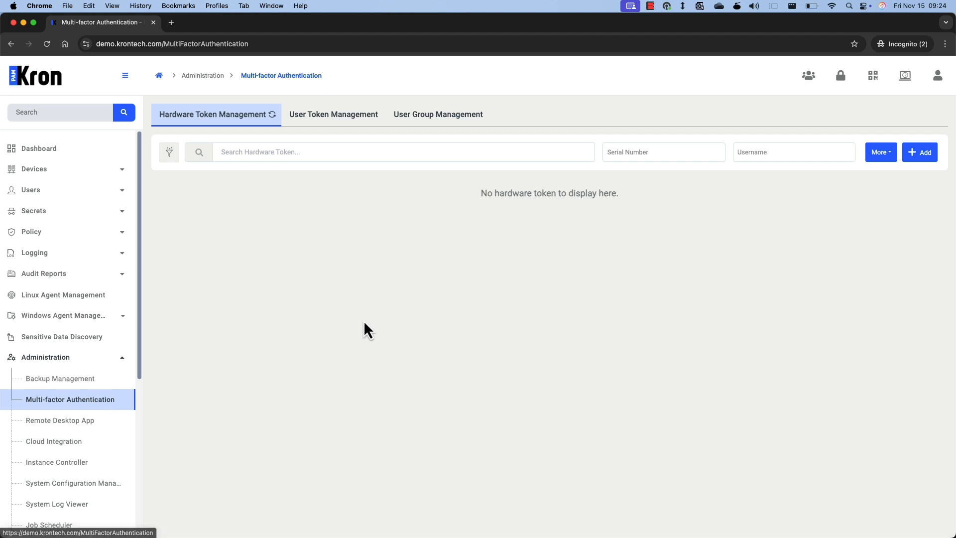
left_click(417, 115)
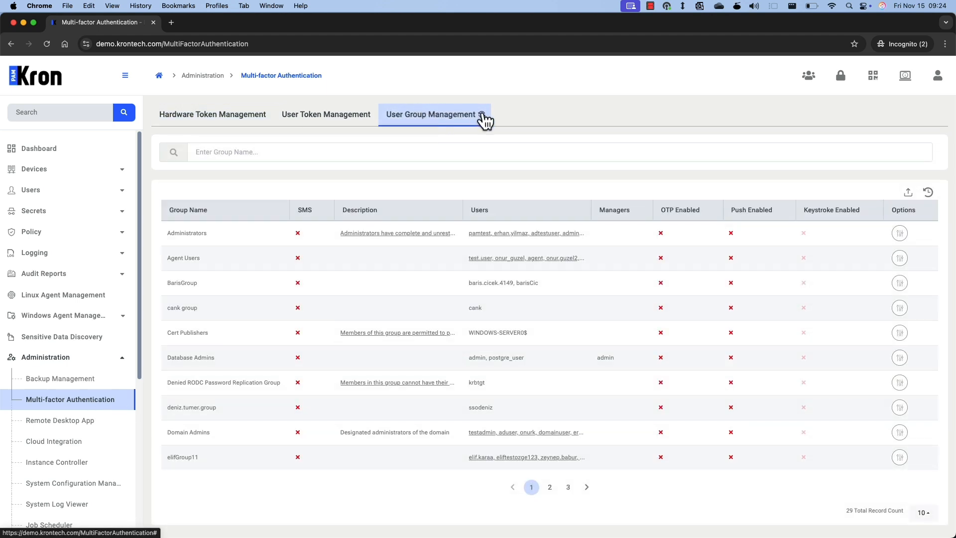
left_click(457, 148)
type("network")
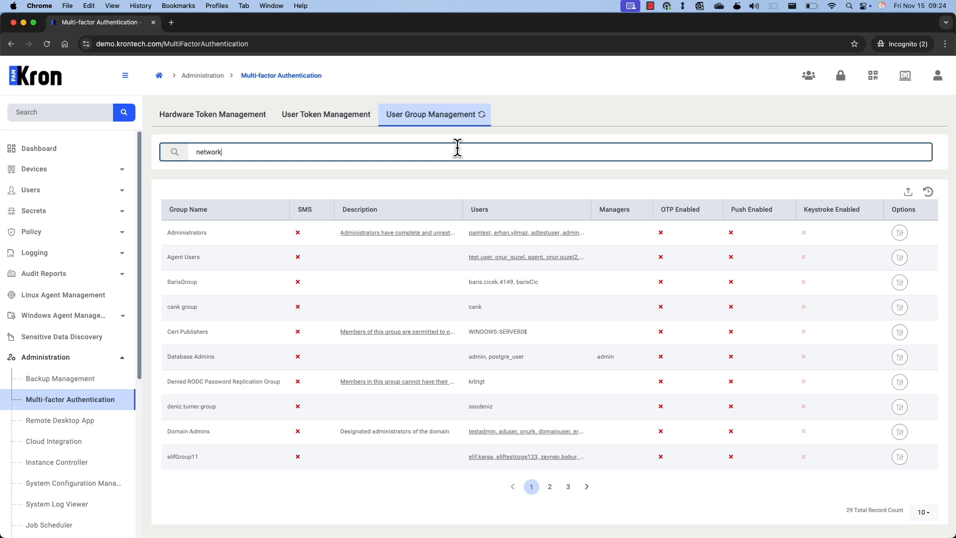
left_click(889, 233)
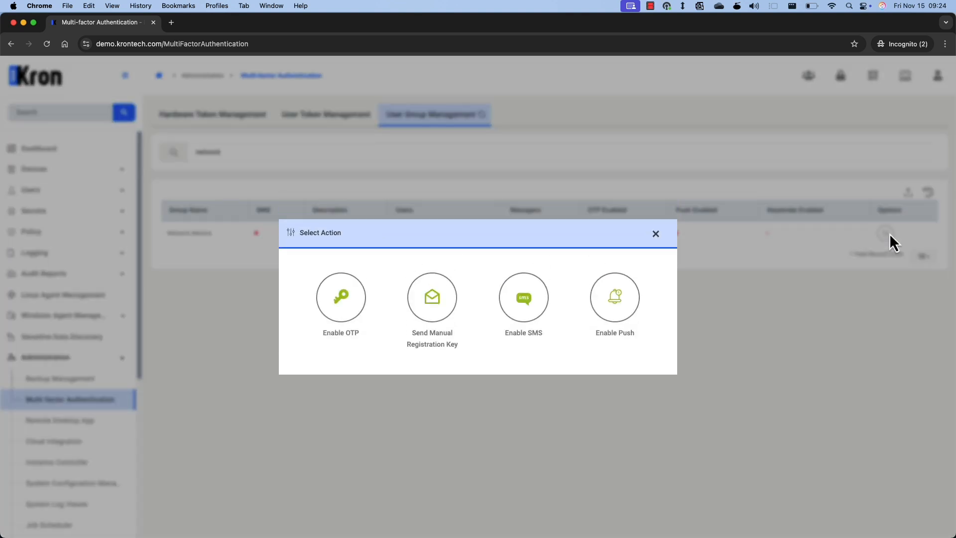
left_click(357, 294)
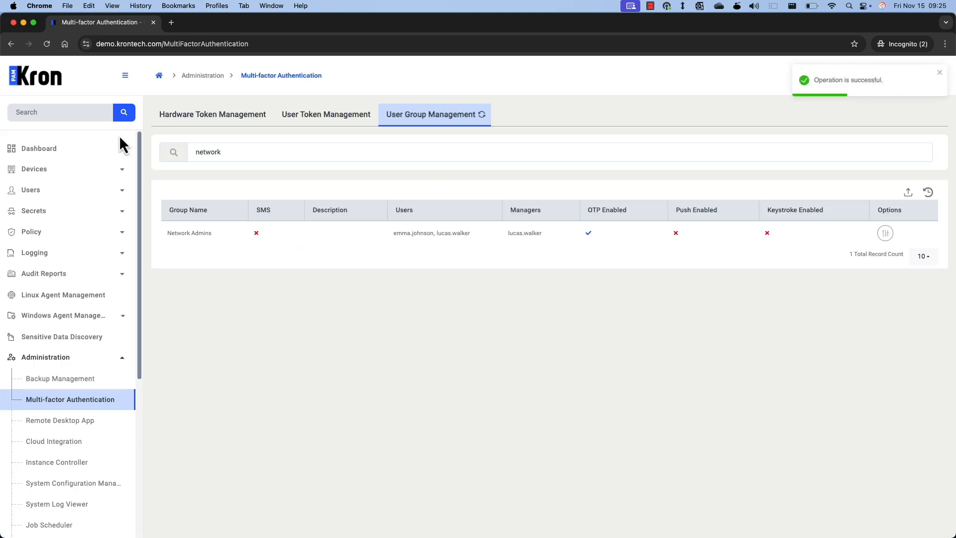
left_click(24, 23)
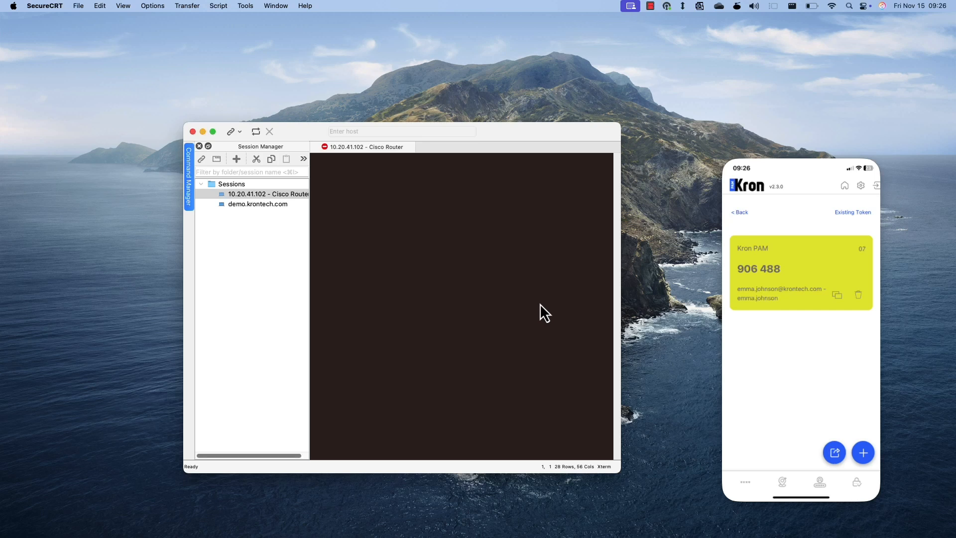
- Reconnect the Cisco Router session with the SSH username and password plus OTP token
double_click(290, 196)
key("Return")
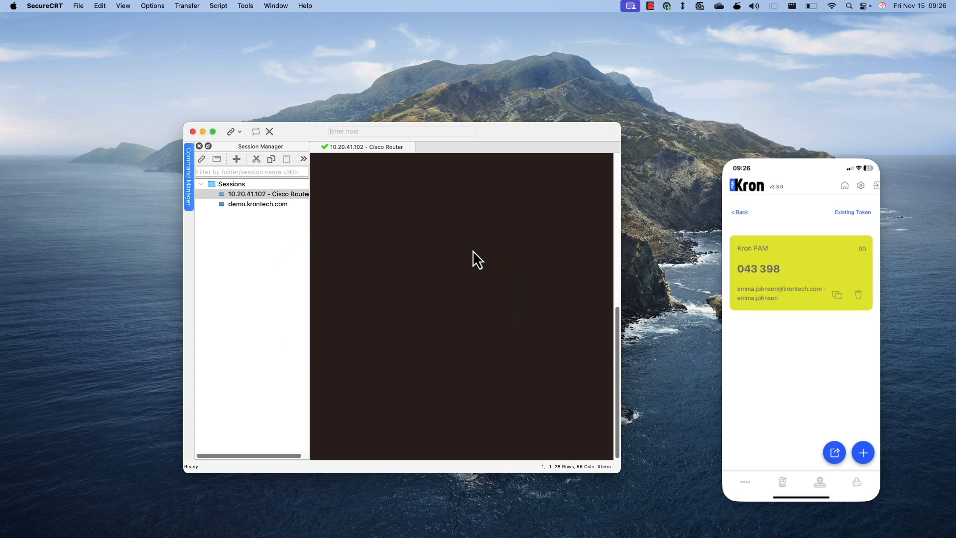
left_click(422, 304)
type("•••••••••")
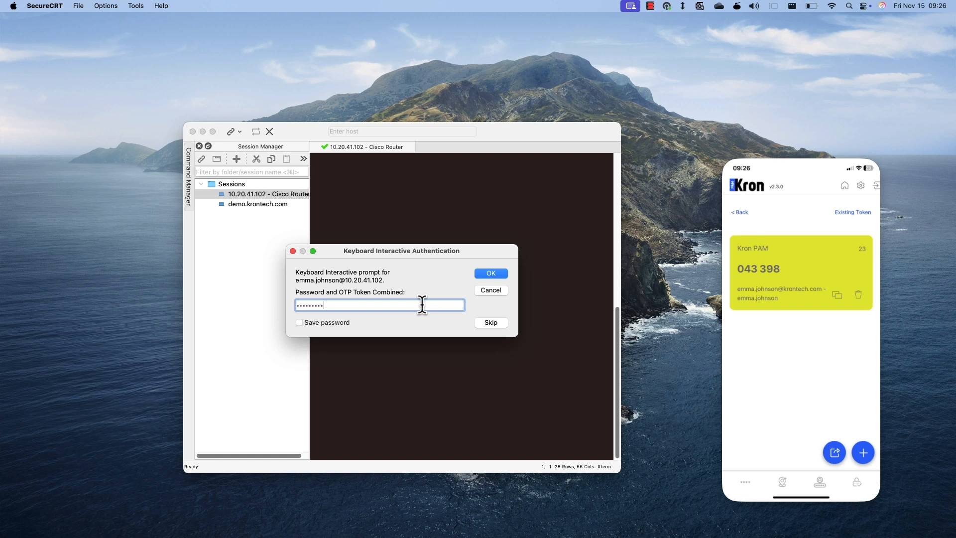
type("•••")
left_click(496, 272)
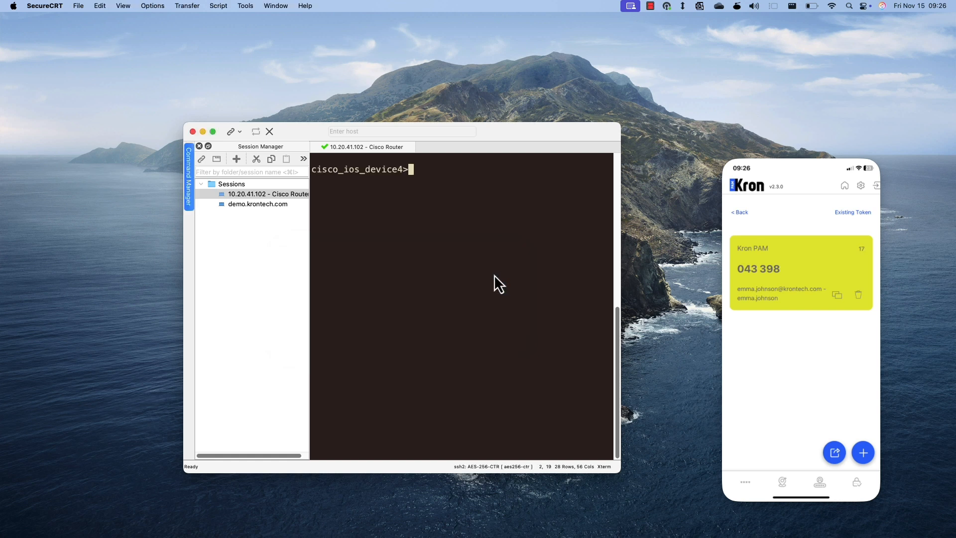
key("Return")
key("Return")
type("show cloc")
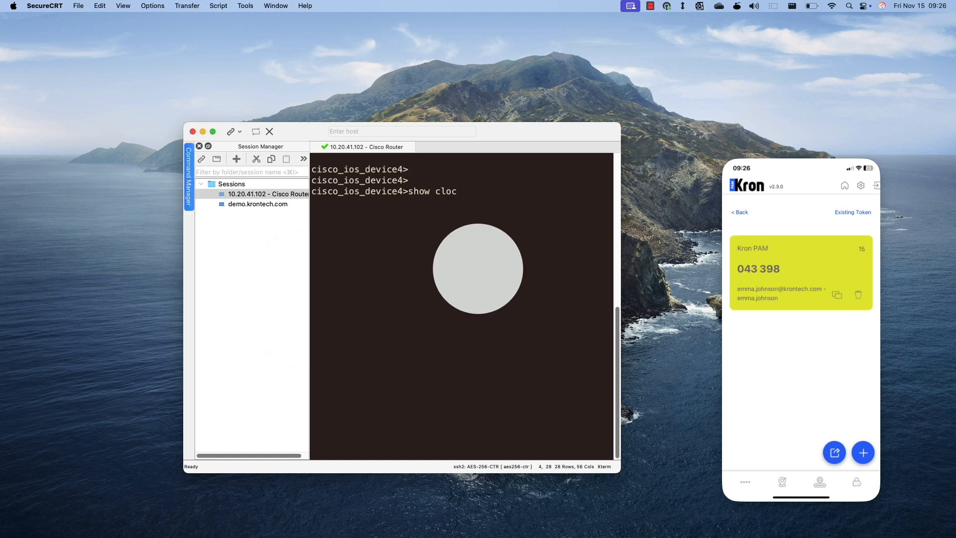